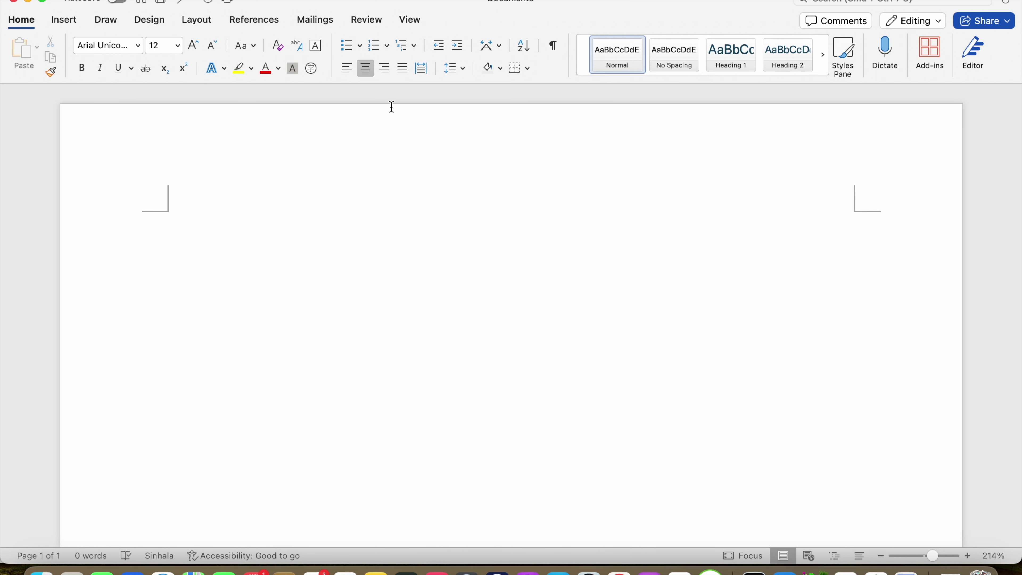
Step: Type 'V(ta form) +' into the centred heading, fixing the 'tan' typo
{"action": "type", "text": "V"}
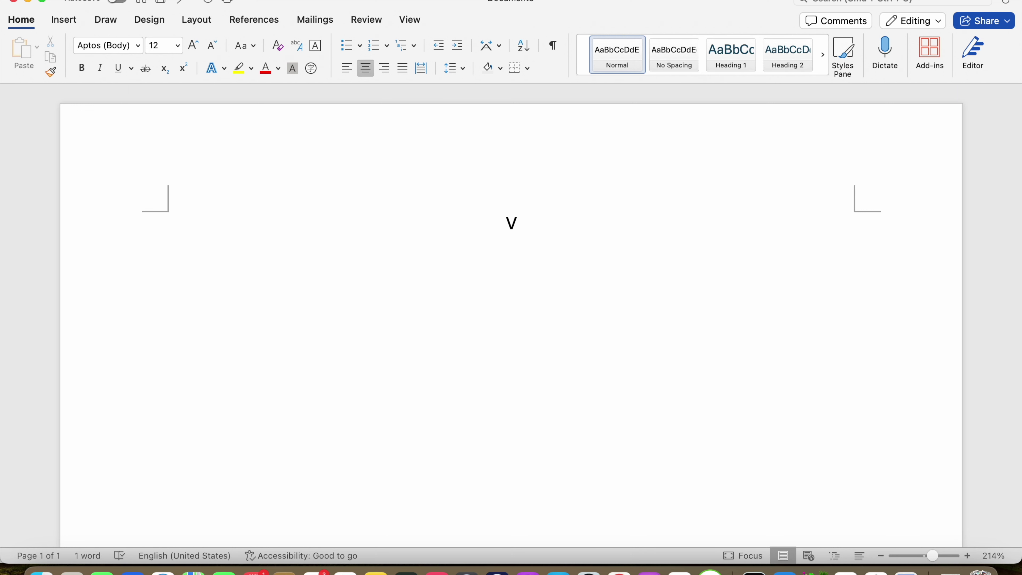
{"action": "type", "text": "()"}
{"action": "key", "text": "Left"}
{"action": "type", "text": "tan f"}
{"action": "key", "text": "BackSpace"}
{"action": "key", "text": "BackSpace"}
{"action": "key", "text": "BackSpace"}
{"action": "type", "text": "form"}
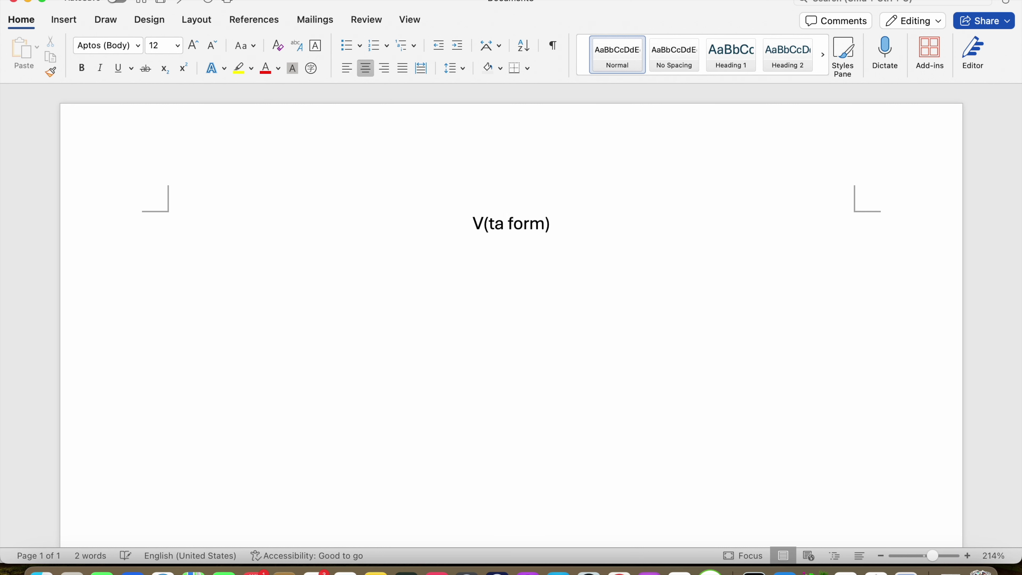
{"action": "type", "text": " +"}
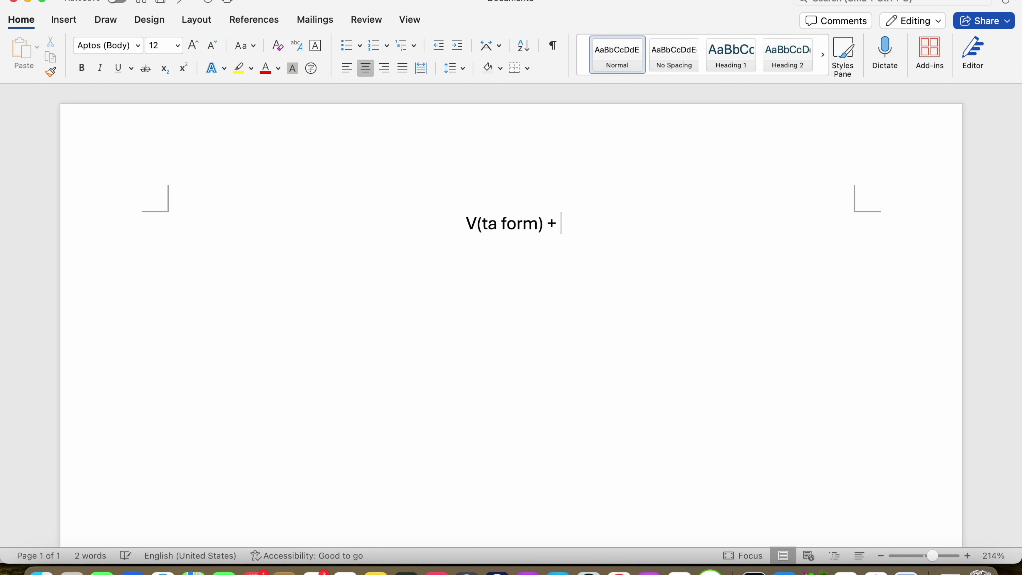
Step: Add らどうですか to the heading with Japanese input and commit it
{"action": "key", "text": "ctrl+space"}
{"action": "key", "text": "ctrl+space"}
{"action": "key", "text": "ctrl+space"}
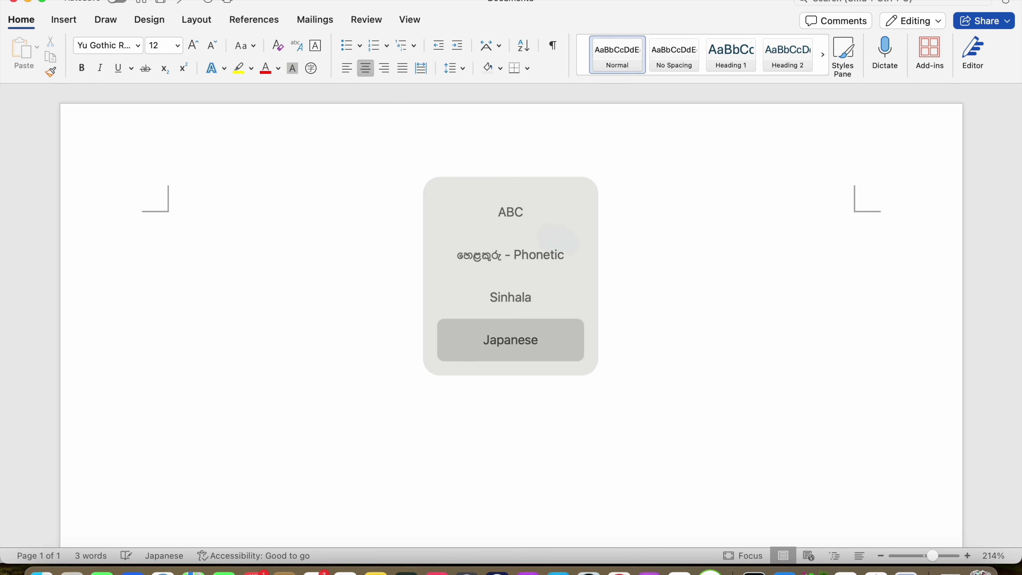
{"action": "type", "text": "rado"}
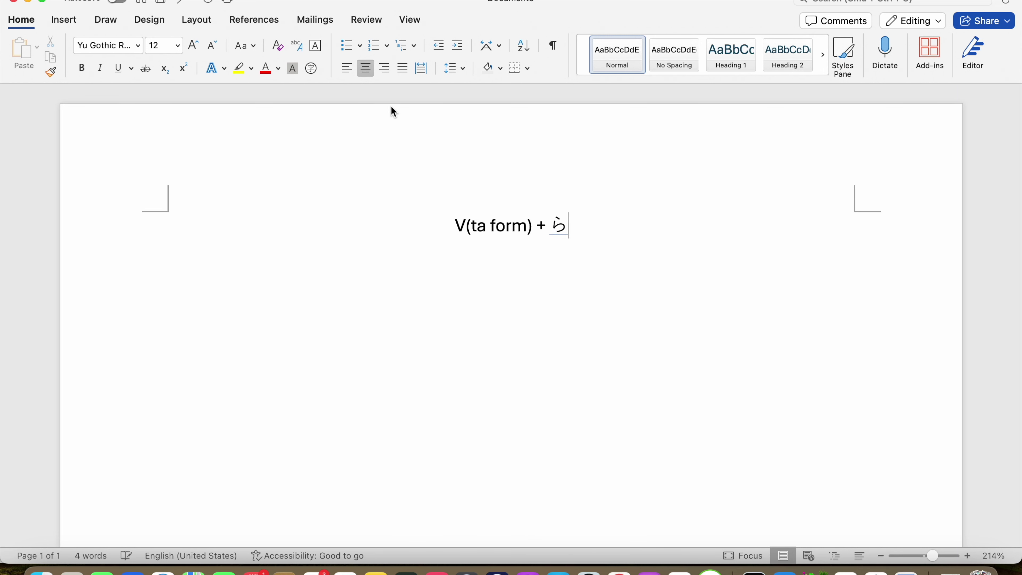
{"action": "type", "text": "udes"}
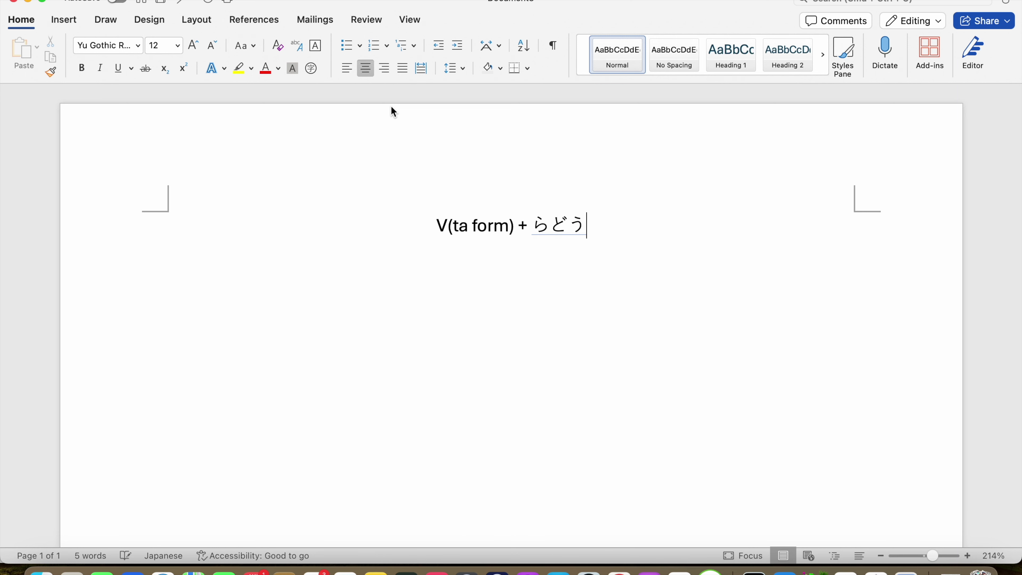
{"action": "type", "text": "uka"}
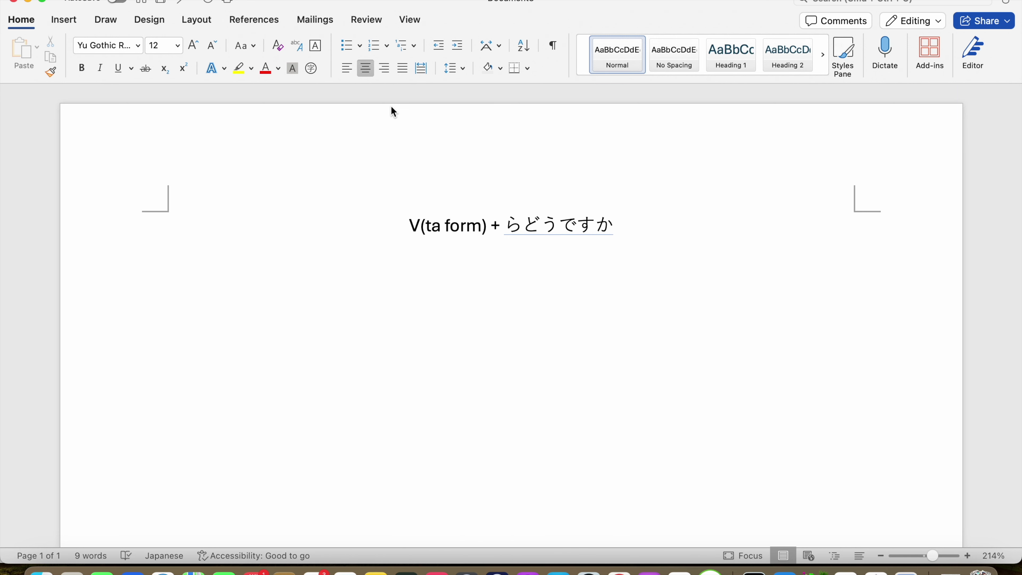
{"action": "key", "text": "Return"}
{"action": "key", "text": "Return"}
{"action": "key", "text": "ctrl+space"}
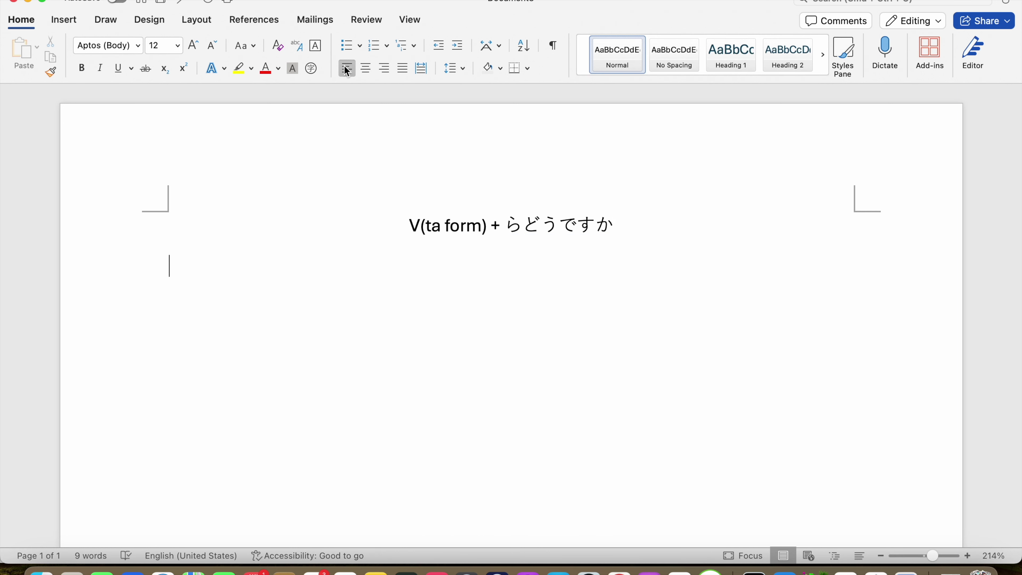
{"action": "left_click_drag", "start_coordinate": [482, 230], "coordinate": [395, 234]}
{"action": "left_click", "coordinate": [416, 234]}
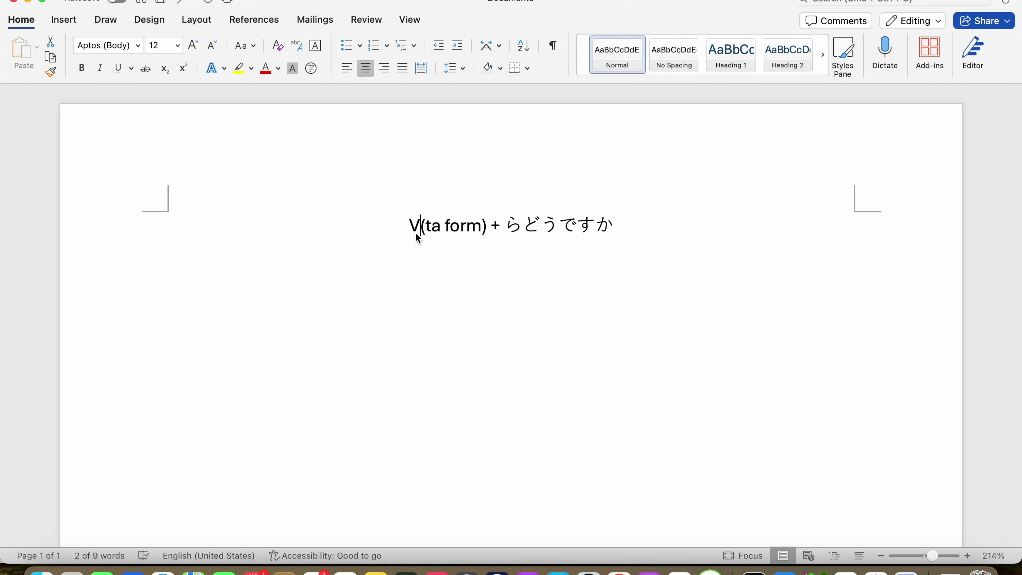
{"action": "left_click", "coordinate": [435, 227]}
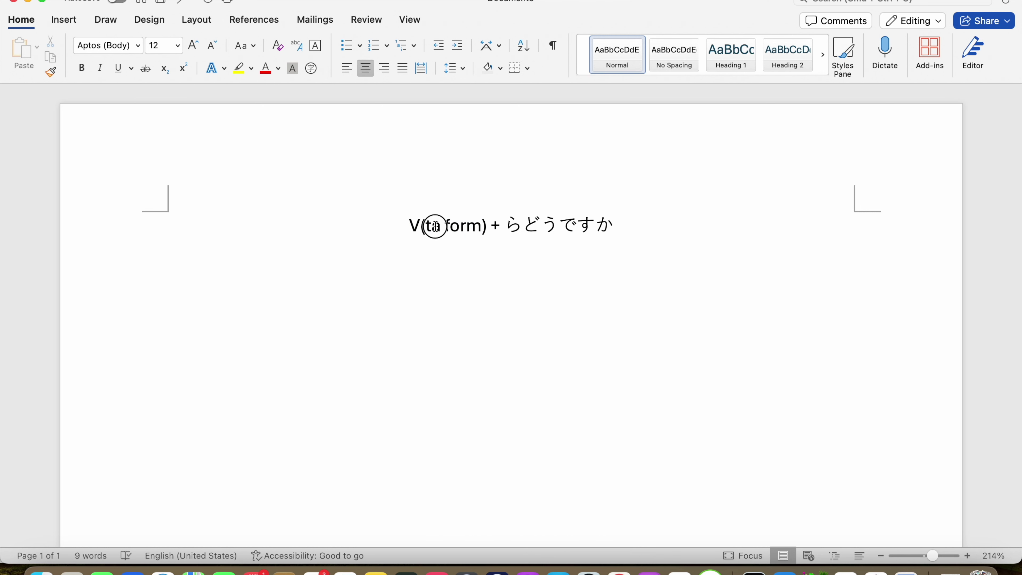
{"action": "left_click", "coordinate": [479, 245]}
{"action": "key", "text": "End"}
{"action": "key", "text": "Return"}
{"action": "key", "text": "super+l"}
{"action": "type", "text": "て"}
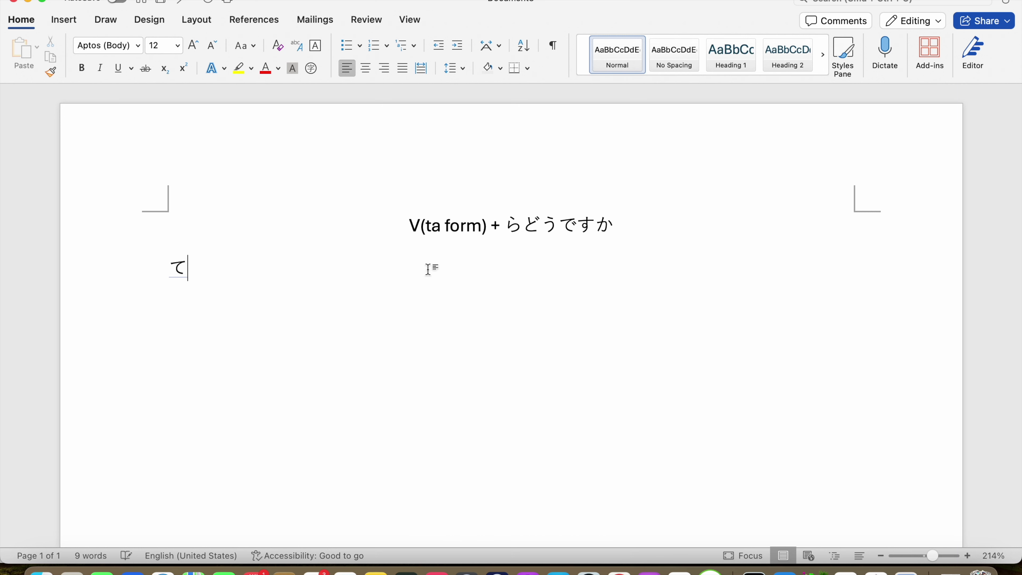
{"action": "key", "text": "ctrl+space"}
{"action": "key", "text": "Return"}
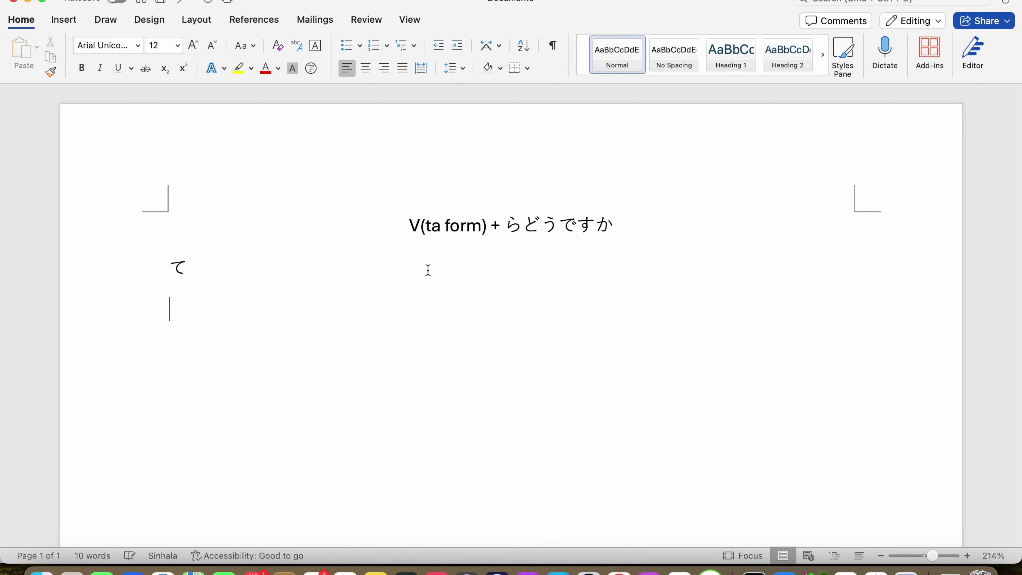
{"action": "key", "text": "ctrl+space"}
{"action": "type", "text": "た"}
{"action": "key", "text": "Return"}
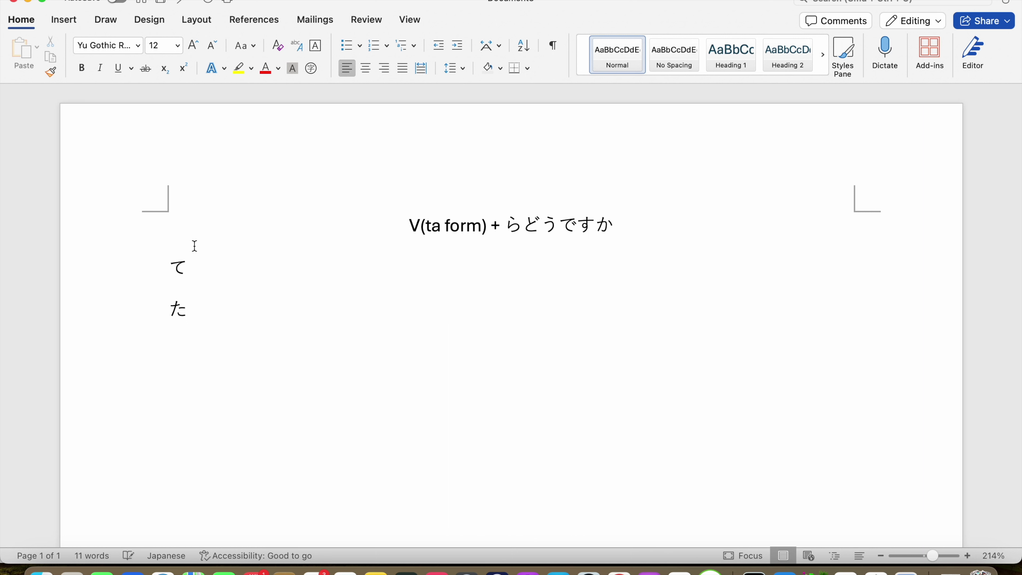
{"action": "left_click_drag", "start_coordinate": [200, 320], "coordinate": [172, 283]}
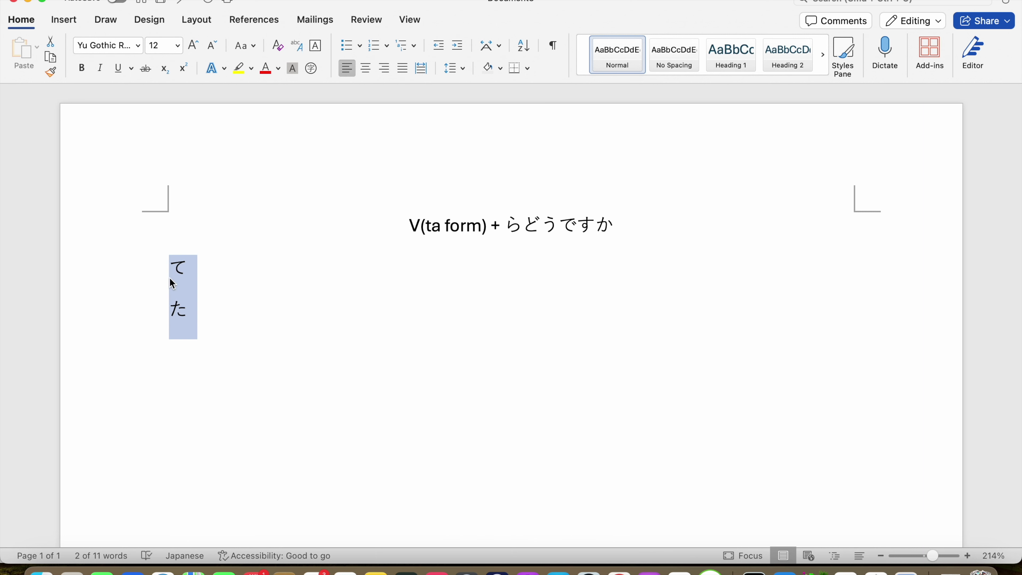
{"action": "key", "text": "BackSpace"}
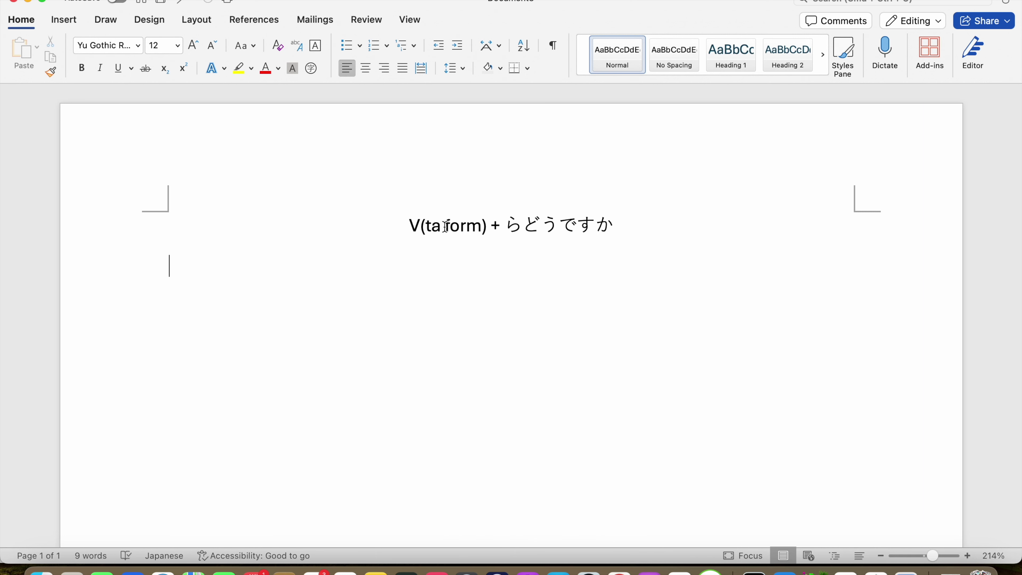
{"action": "left_click", "coordinate": [428, 226]}
{"action": "left_click_drag", "start_coordinate": [477, 226], "coordinate": [374, 224]}
{"action": "left_click", "coordinate": [415, 226]}
{"action": "left_click", "coordinate": [478, 225]}
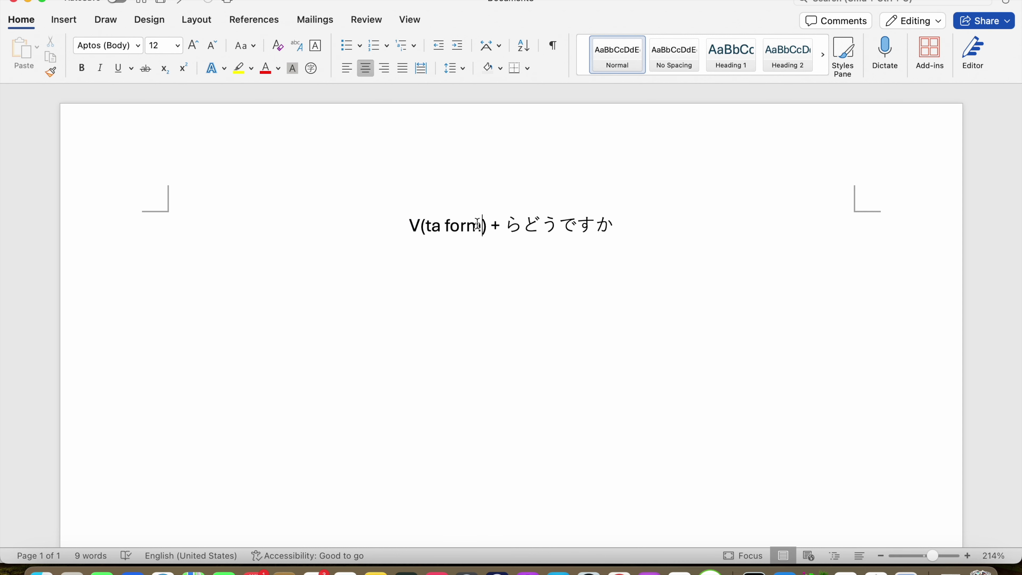
{"action": "left_click_drag", "start_coordinate": [477, 225], "coordinate": [425, 231]}
Step: Type 'What if you study?' in English on the empty line below the heading
{"action": "double_click", "coordinate": [373, 312]}
{"action": "key", "text": "ctrl+space"}
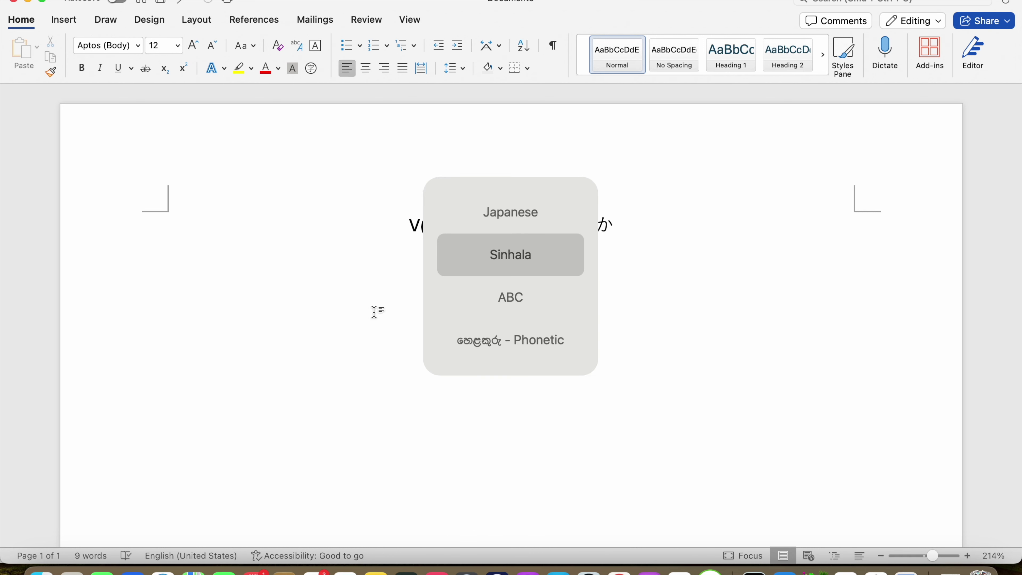
{"action": "key", "text": "ctrl+space"}
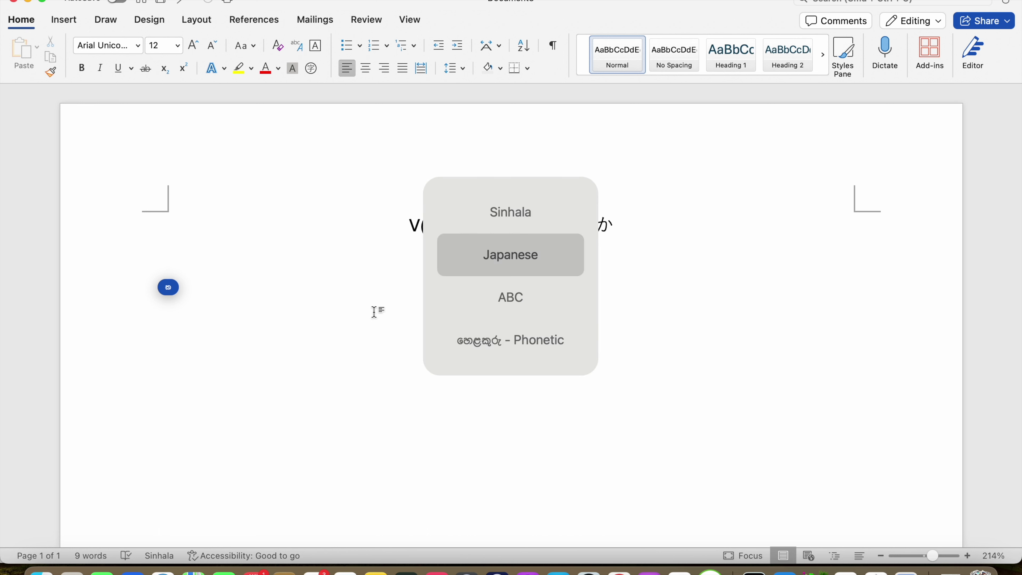
{"action": "key", "text": "ctrl+space"}
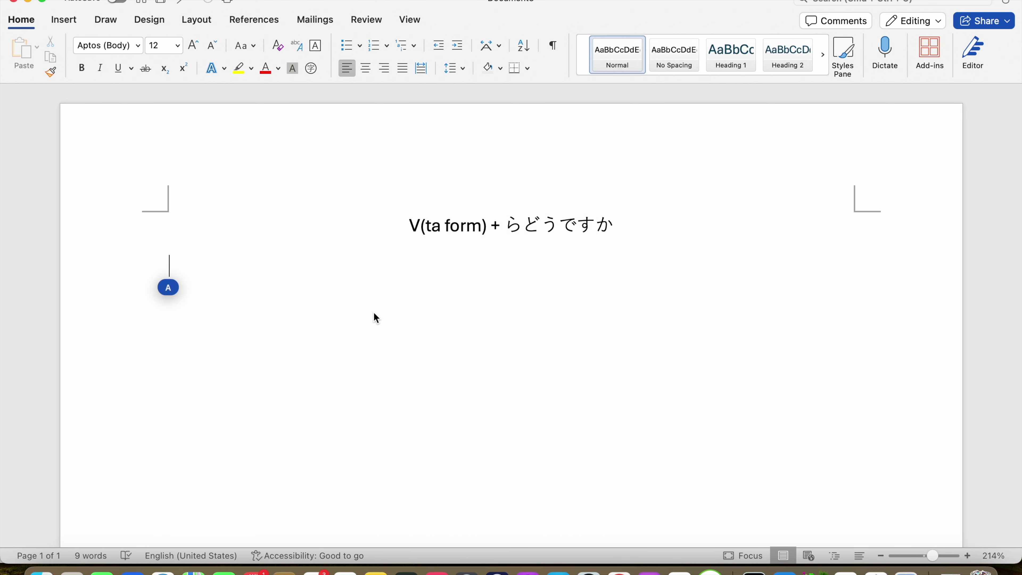
{"action": "type", "text": "What "}
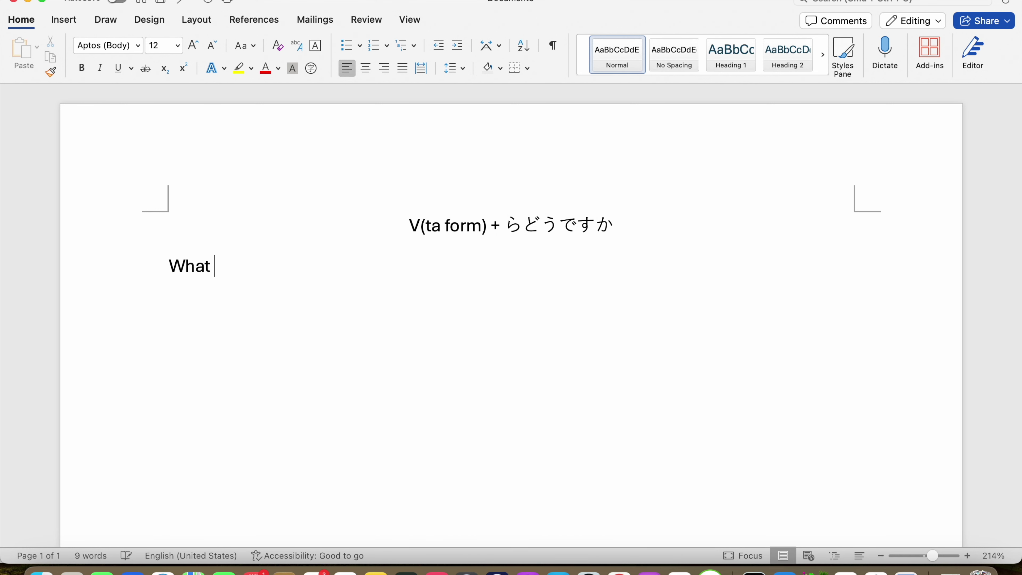
{"action": "type", "text": "if you study"}
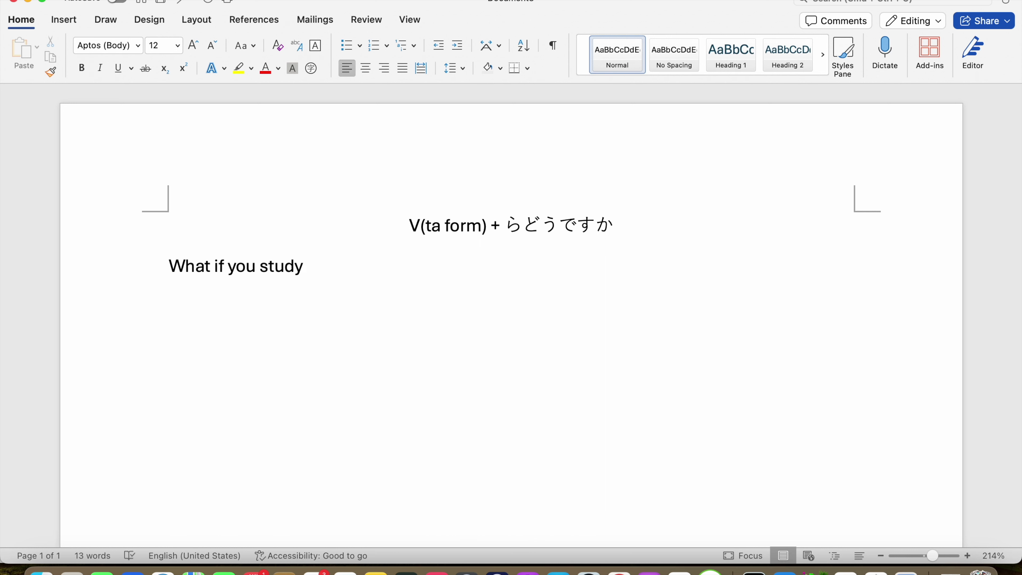
{"action": "type", "text": "?"}
{"action": "mouse_move", "coordinate": [258, 267]}
{"action": "left_mouse_down"}
{"action": "mouse_move", "coordinate": [326, 265]}
{"action": "mouse_move", "coordinate": [304, 269]}
{"action": "mouse_move", "coordinate": [319, 272]}
{"action": "left_mouse_up"}
{"action": "left_click", "coordinate": [304, 269]}
Step: Type べんきょうする on the line below 'What if you study?'
{"action": "left_click", "coordinate": [251, 304]}
{"action": "type", "text": "hen"}
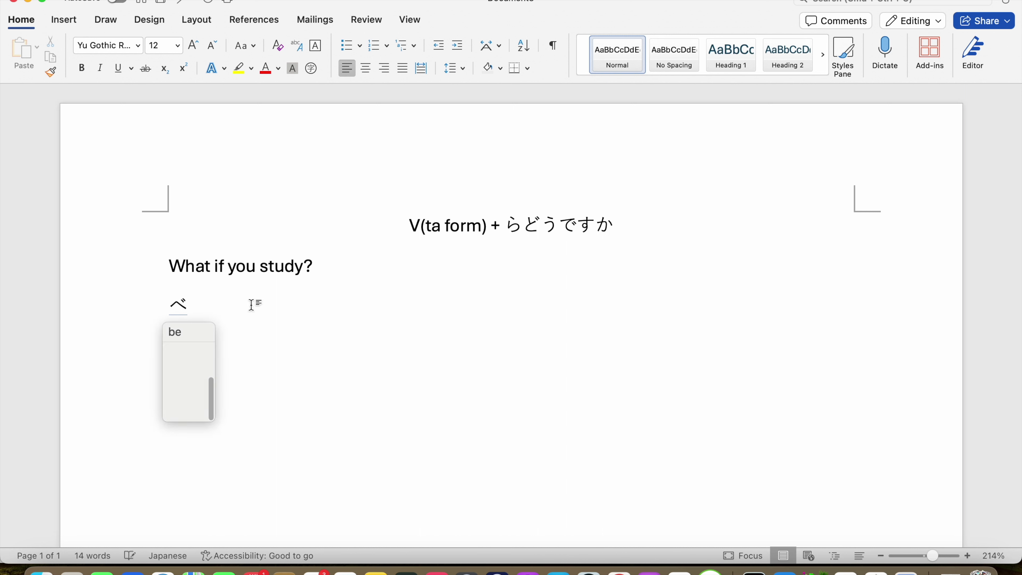
{"action": "type", "text": "ky"}
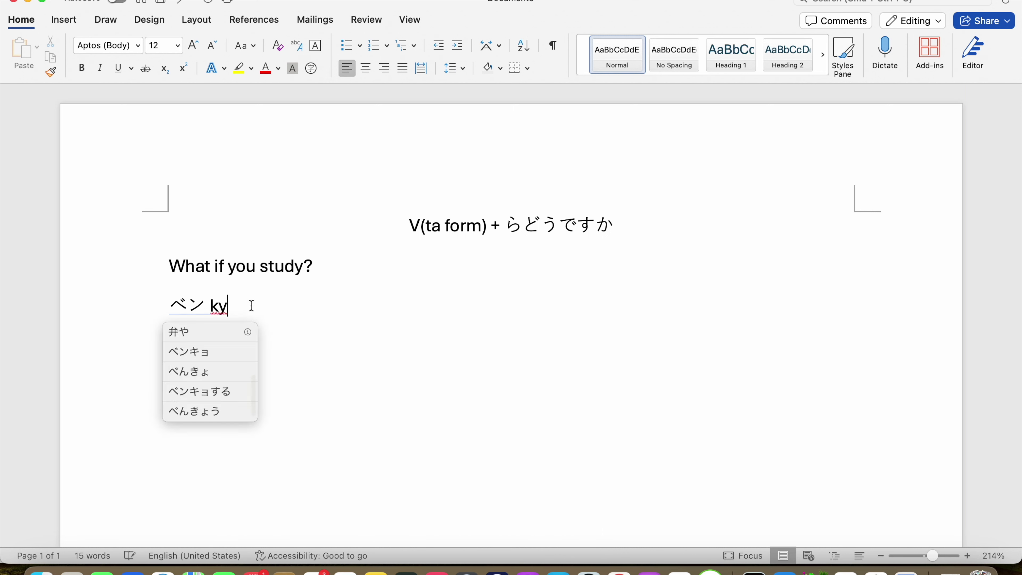
{"action": "type", "text": "ousuru"}
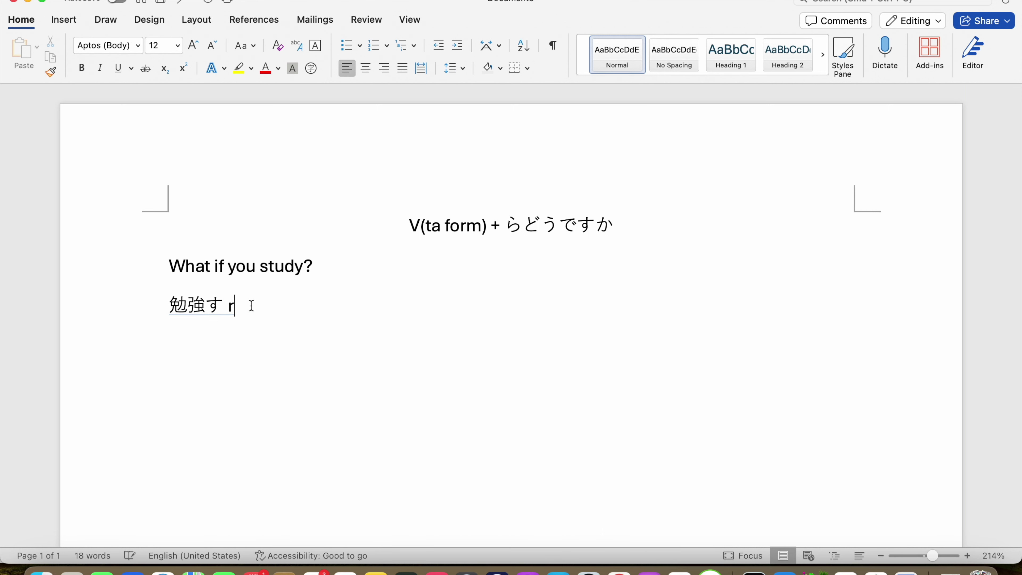
{"action": "key", "text": "space"}
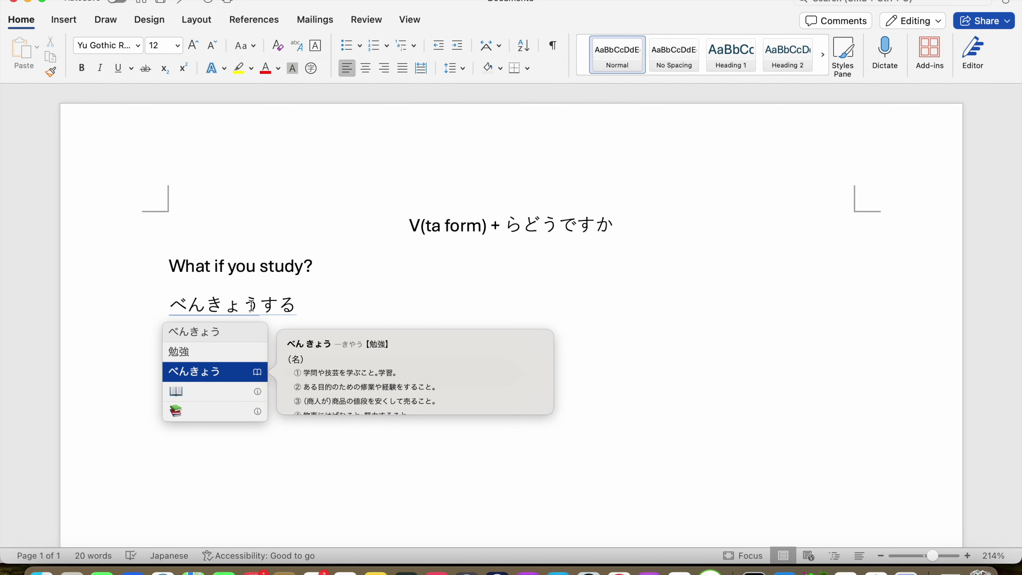
{"action": "key", "text": "Escape"}
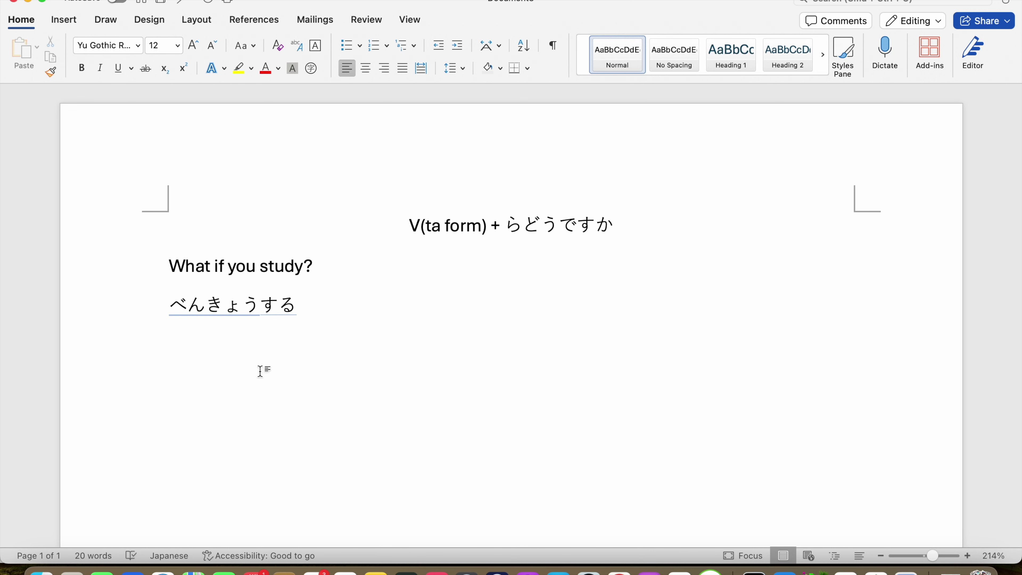
Step: Select the trailing する and delete it, leaving only べんきょう
{"action": "left_click_drag", "start_coordinate": [309, 301], "coordinate": [253, 304]}
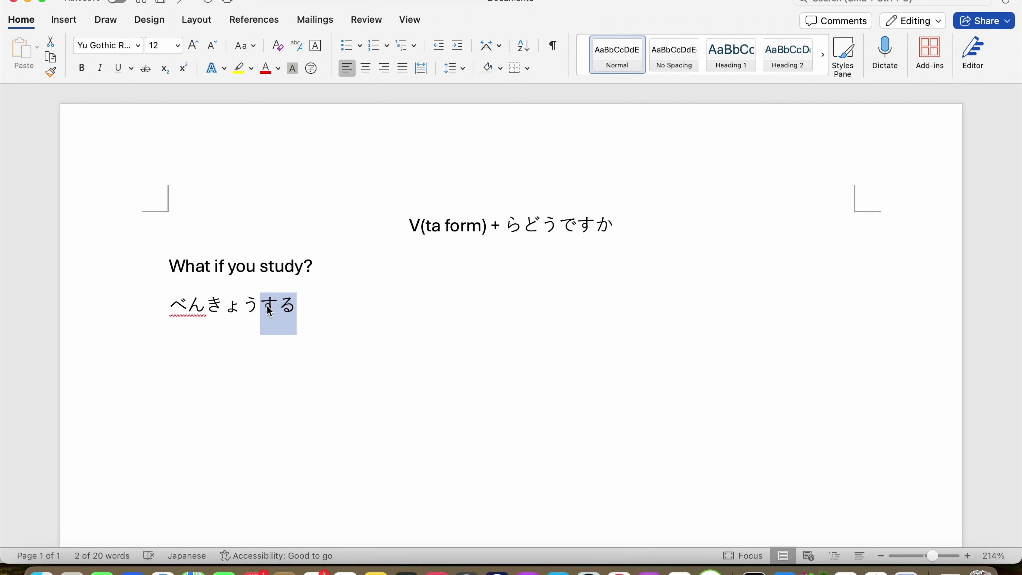
{"action": "left_click", "coordinate": [277, 311]}
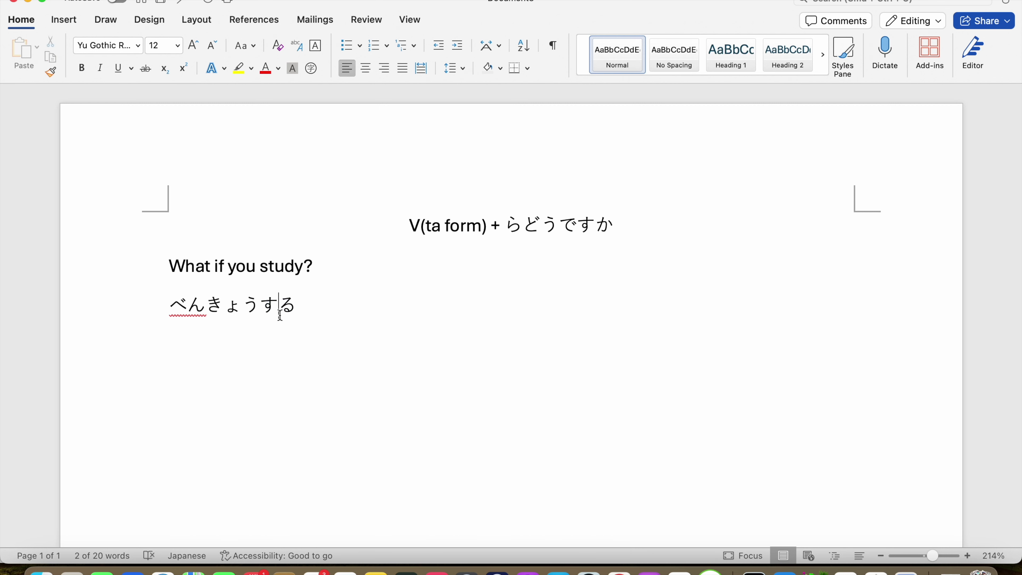
{"action": "left_click_drag", "start_coordinate": [263, 304], "coordinate": [296, 312]}
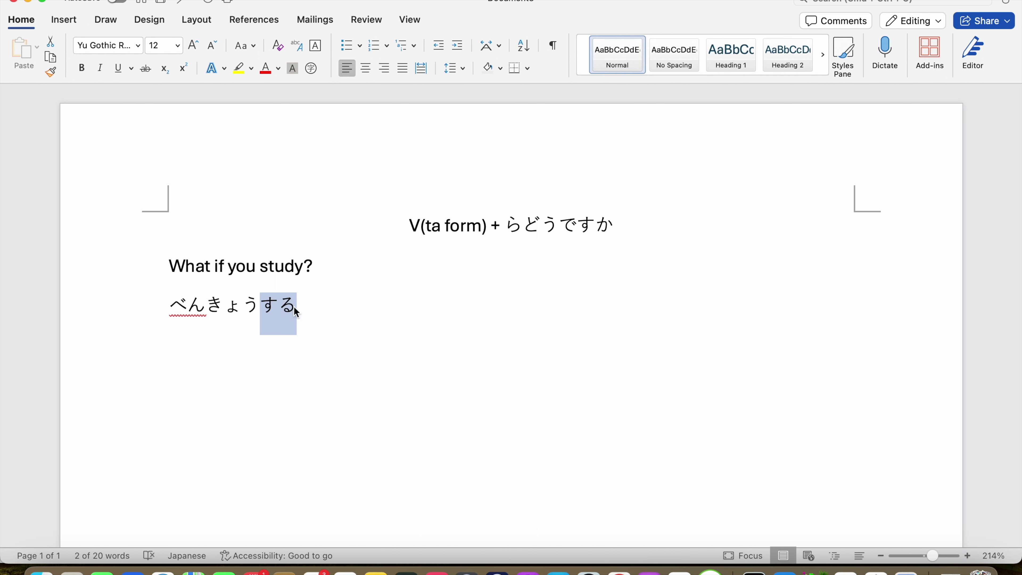
{"action": "left_click", "coordinate": [266, 304]}
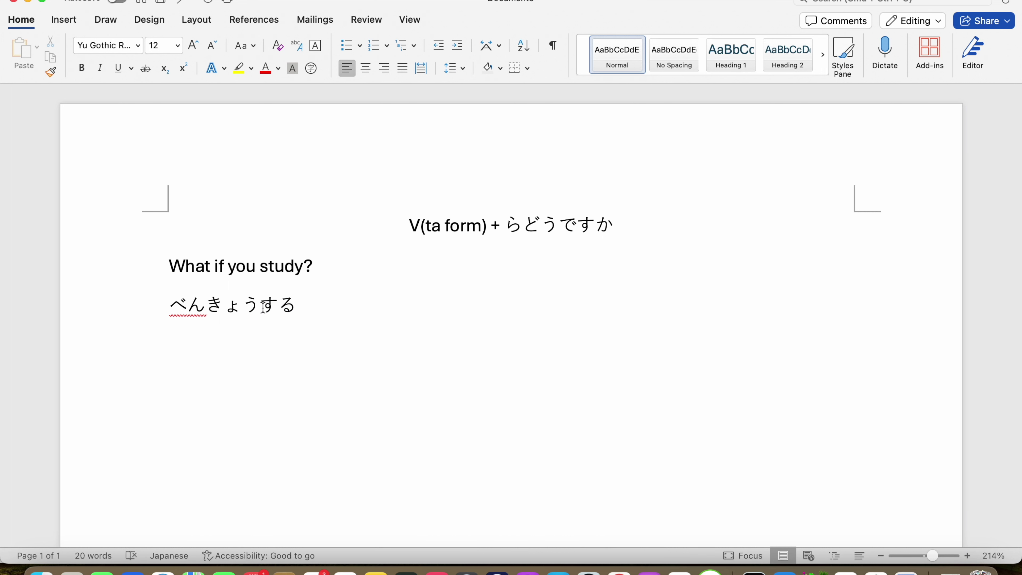
{"action": "mouse_move", "coordinate": [261, 305]}
{"action": "left_mouse_down"}
{"action": "mouse_move", "coordinate": [308, 311]}
{"action": "mouse_move", "coordinate": [298, 314]}
{"action": "left_mouse_up"}
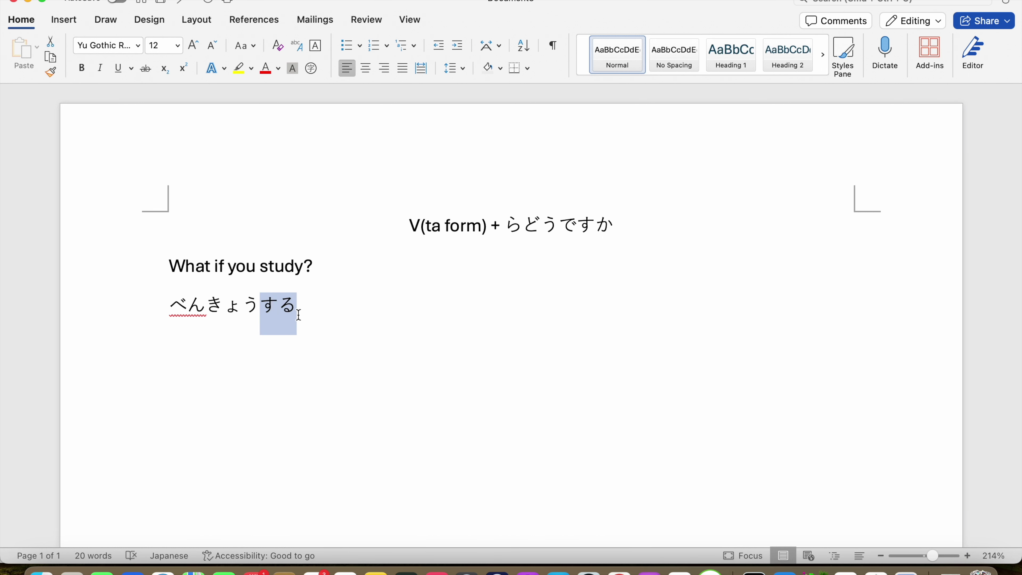
{"action": "type", "text": "su"}
{"action": "key", "text": "BackSpace"}
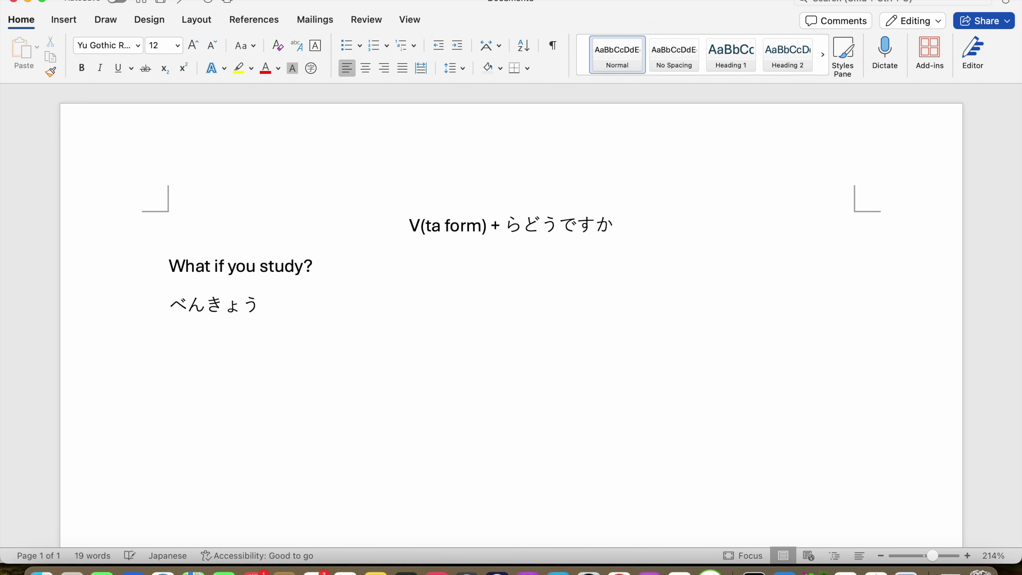
Step: Type したらどうですか。 after べんきょう and commit the Japanese sentence
{"action": "type", "text": "shita"}
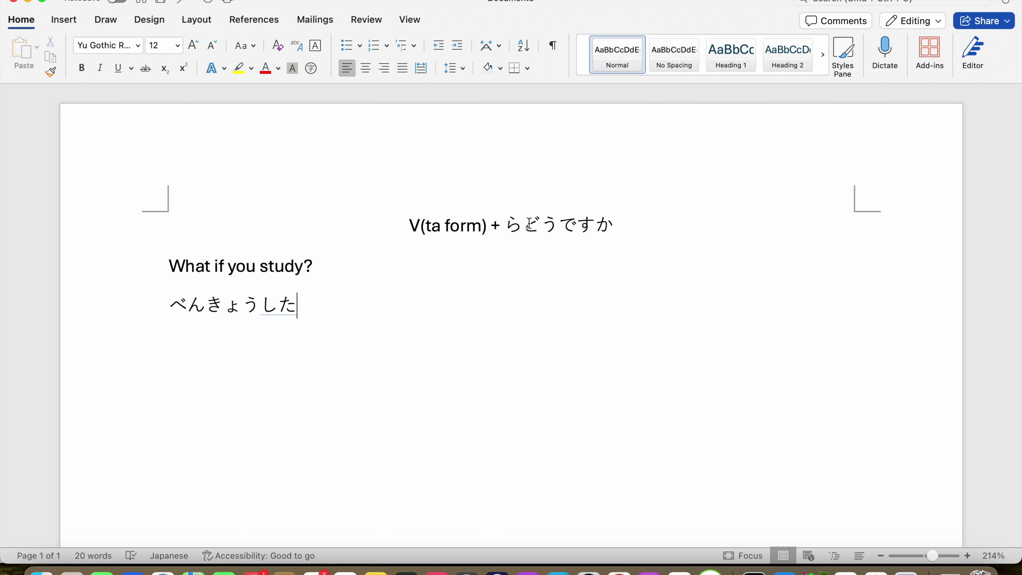
{"action": "type", "text": "rad"}
{"action": "type", "text": "o"}
{"action": "type", "text": "udesuka"}
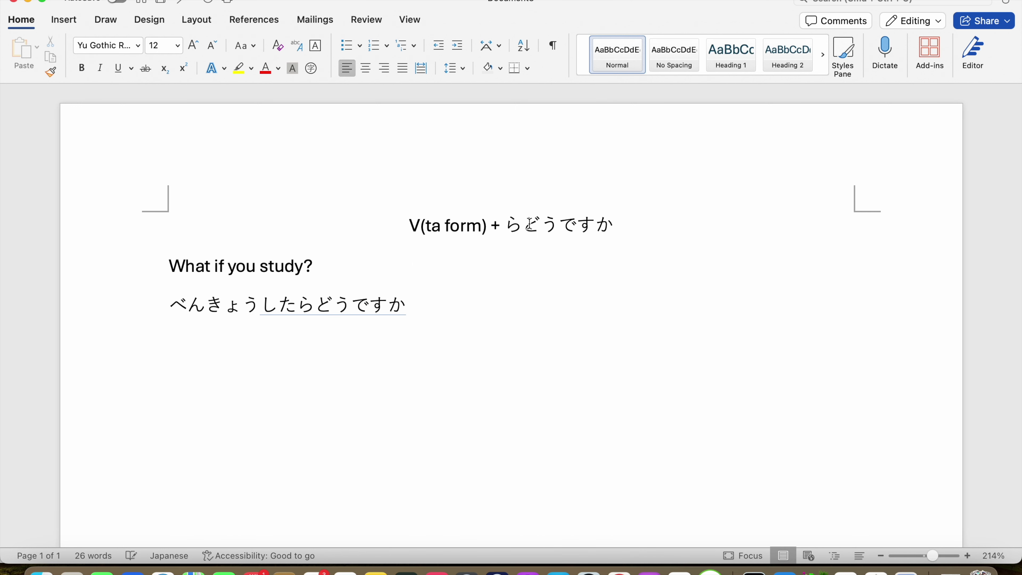
{"action": "type", "text": "."}
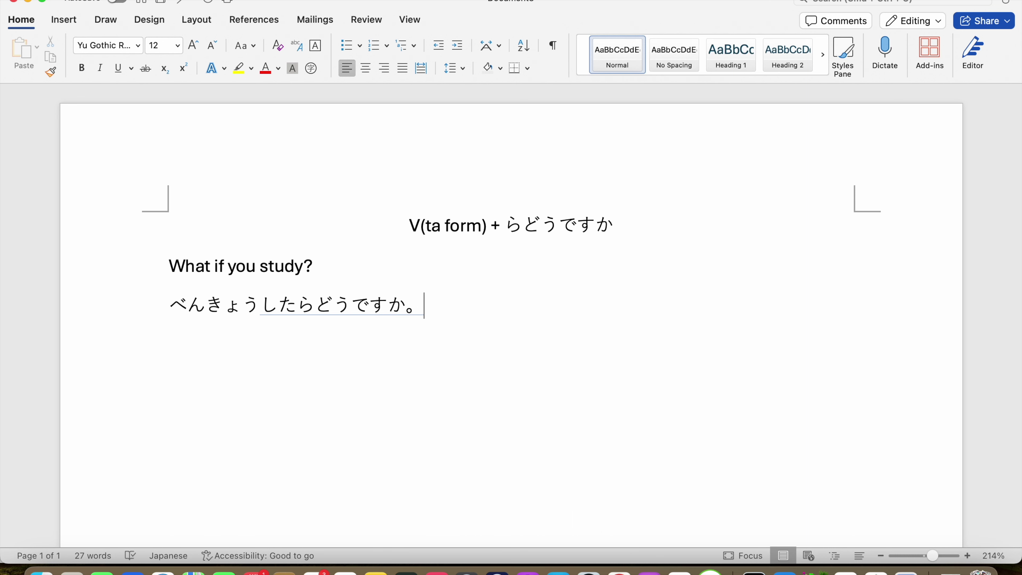
{"action": "key", "text": "Return"}
Step: Dismiss the suggestion on べん and point out した and ら in べんきょうしたらどうですか。
{"action": "left_click", "coordinate": [188, 312]}
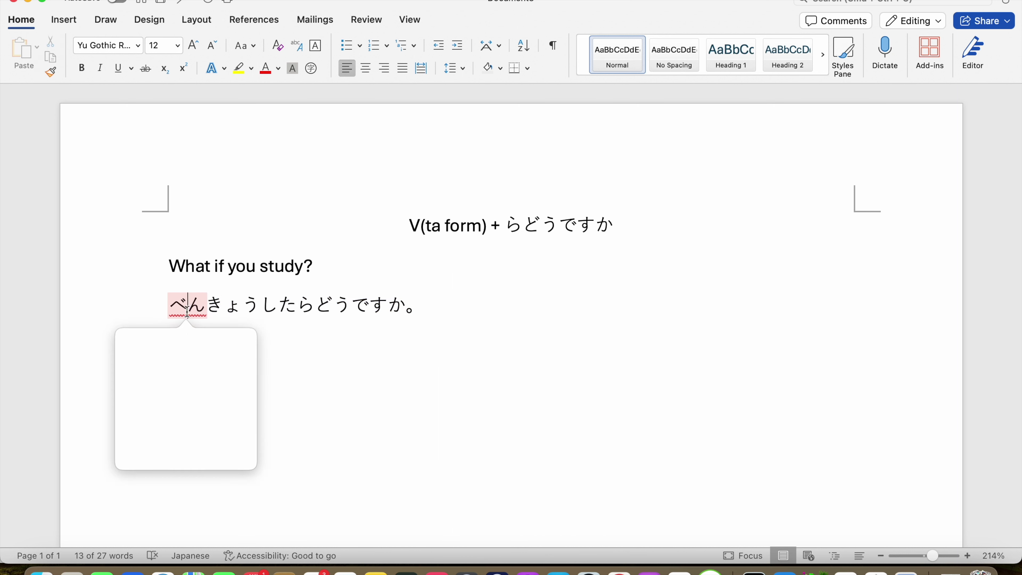
{"action": "left_click", "coordinate": [225, 308]}
{"action": "mouse_move", "coordinate": [168, 308]}
{"action": "left_mouse_down"}
{"action": "mouse_move", "coordinate": [318, 308]}
{"action": "mouse_move", "coordinate": [290, 305]}
{"action": "left_mouse_up"}
{"action": "left_click", "coordinate": [308, 306]}
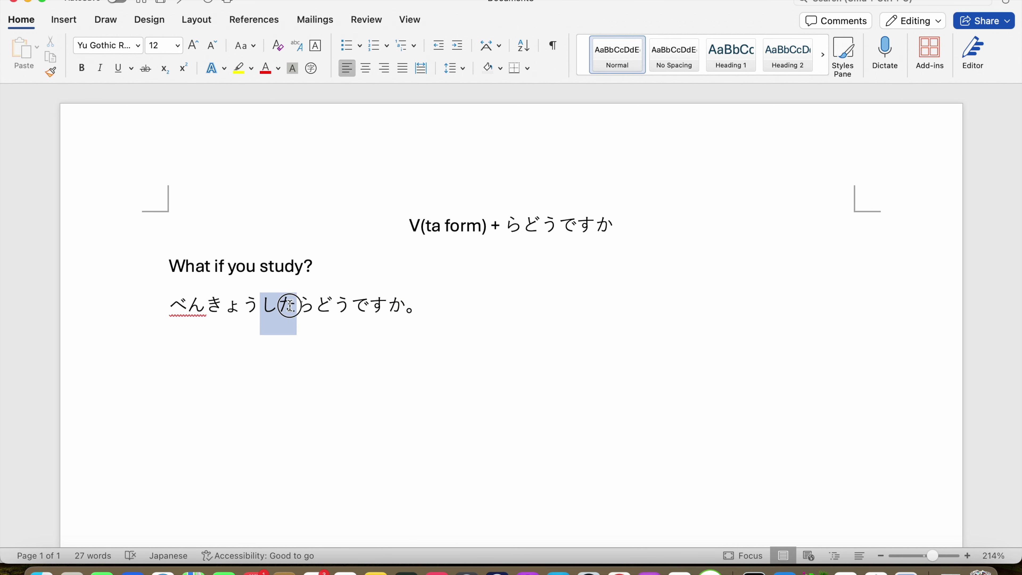
{"action": "left_click", "coordinate": [297, 306]}
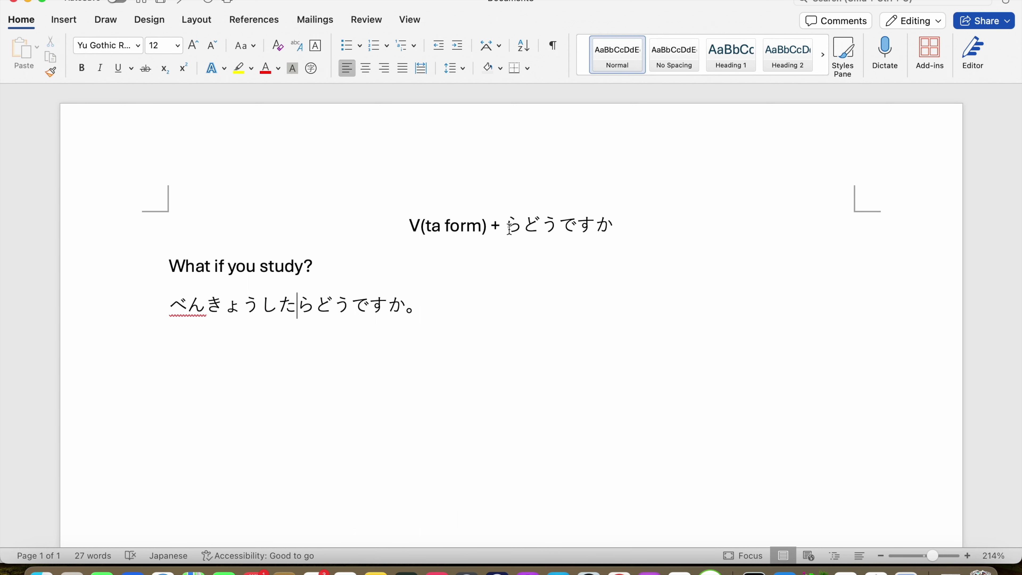
{"action": "left_click", "coordinate": [391, 308]}
Step: Add the English line 'What if you go?' below the first example pair
{"action": "left_click", "coordinate": [438, 306]}
{"action": "key", "text": "Return"}
{"action": "key", "text": "ctrl+space"}
{"action": "key", "text": "Return"}
{"action": "key", "text": "ctrl+space"}
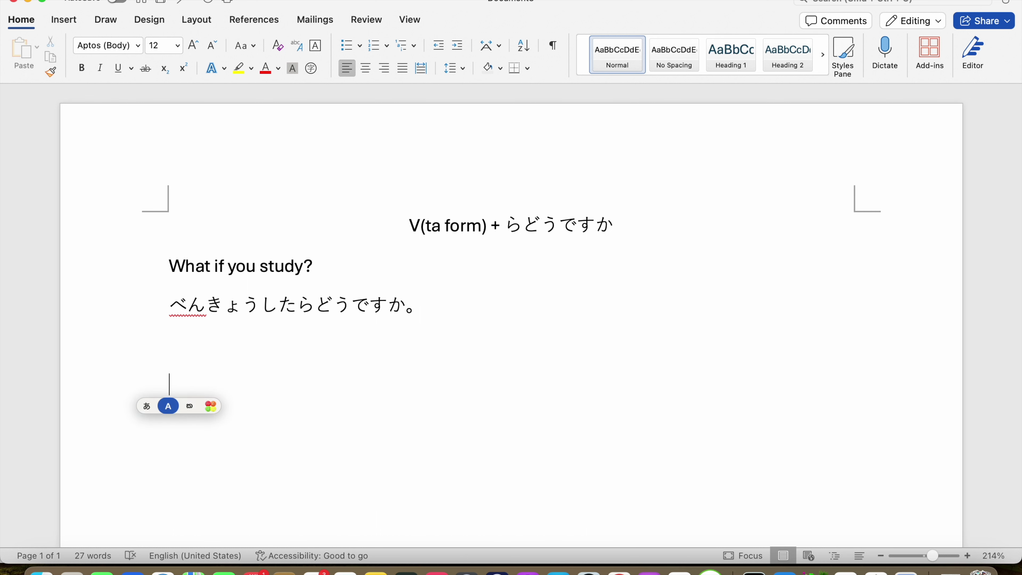
{"action": "type", "text": "W"}
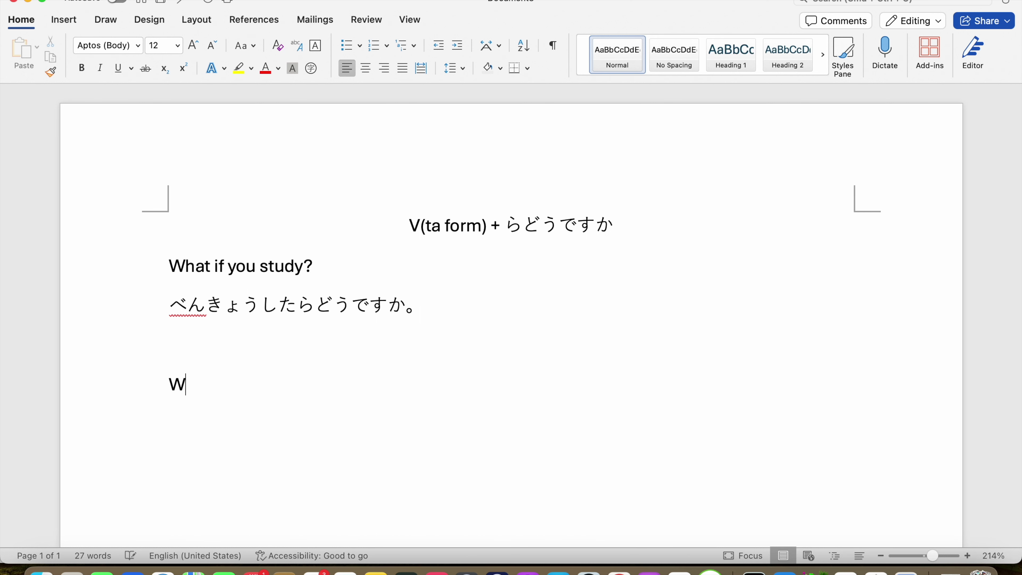
{"action": "type", "text": "hat if you go?"}
{"action": "key", "text": "Return"}
{"action": "left_click", "coordinate": [169, 346]}
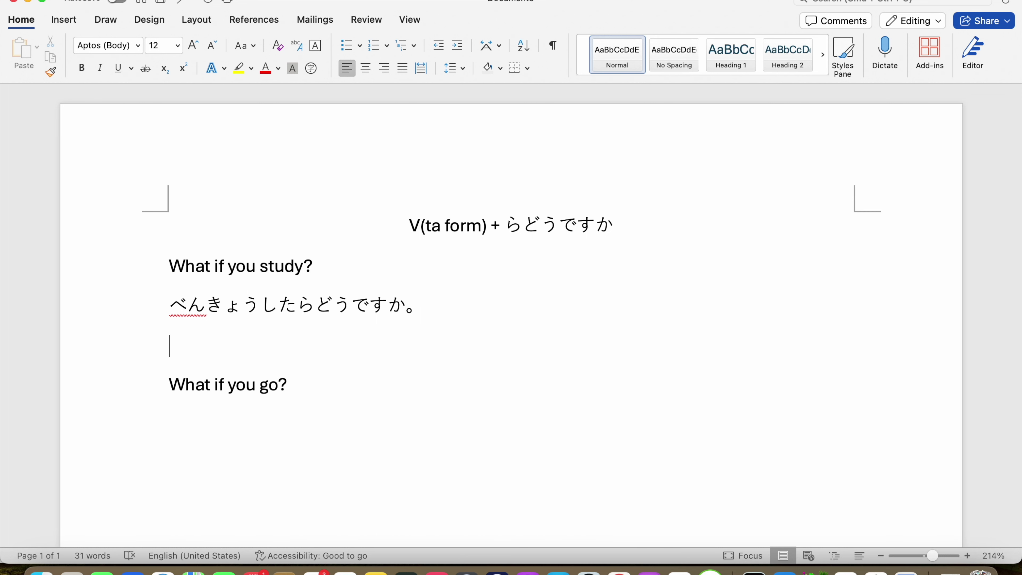
{"action": "key", "text": "BackSpace"}
{"action": "left_click", "coordinate": [385, 352]}
{"action": "key", "text": "Return"}
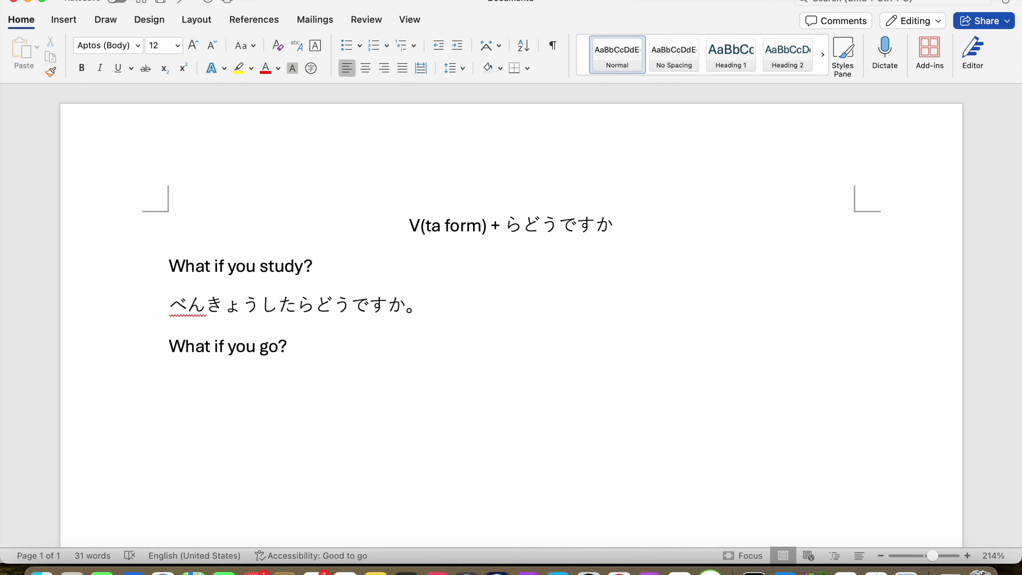
Step: Type いく in Japanese beneath 'What if you go?' and commit it
{"action": "key", "text": "ctrl+space"}
{"action": "key", "text": "ctrl+space"}
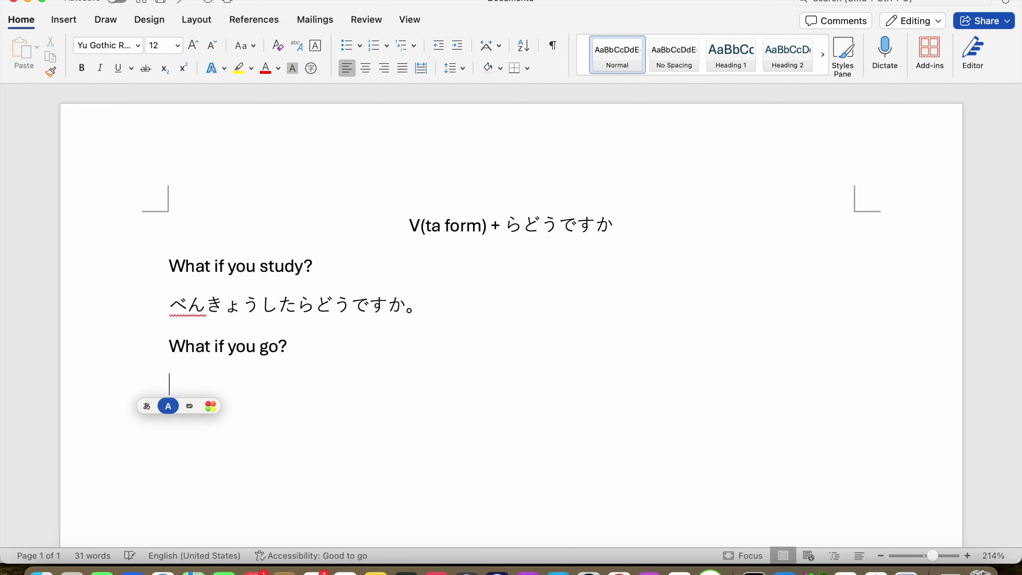
{"action": "type", "text": "いきます"}
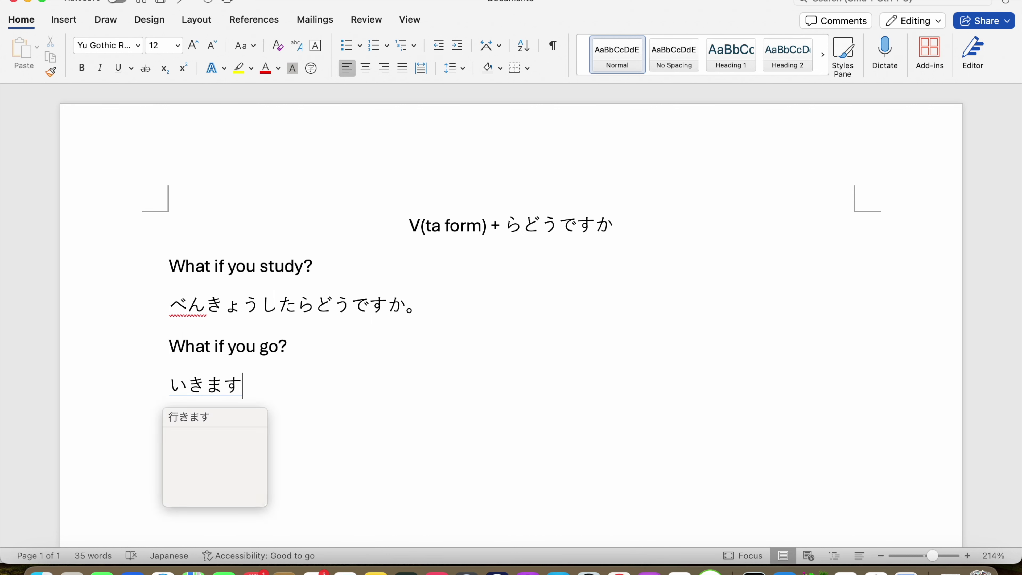
{"action": "key", "text": "BackSpace"}
{"action": "key", "text": "BackSpace"}
{"action": "key", "text": "BackSpace"}
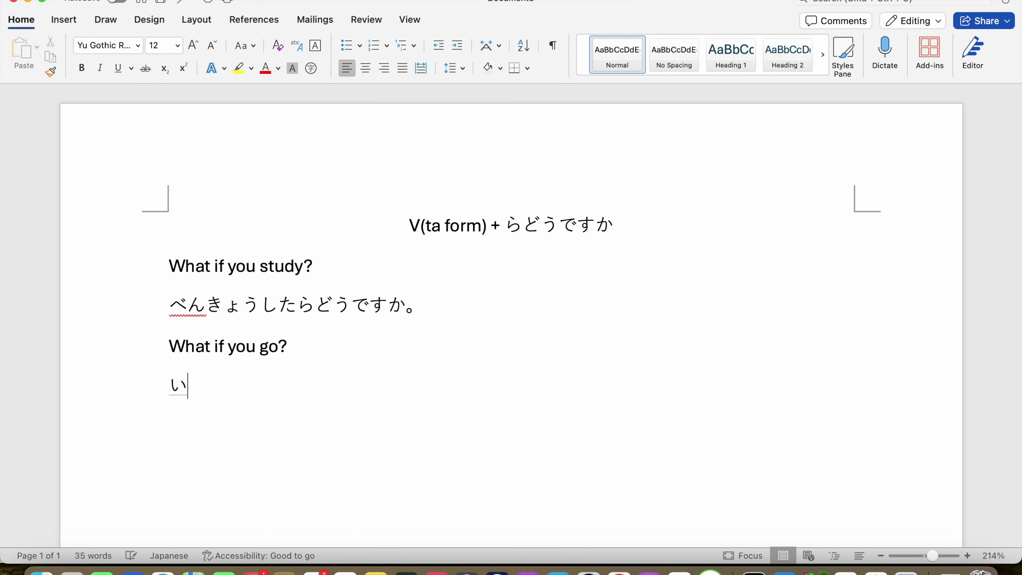
{"action": "type", "text": "ku"}
{"action": "key", "text": "space"}
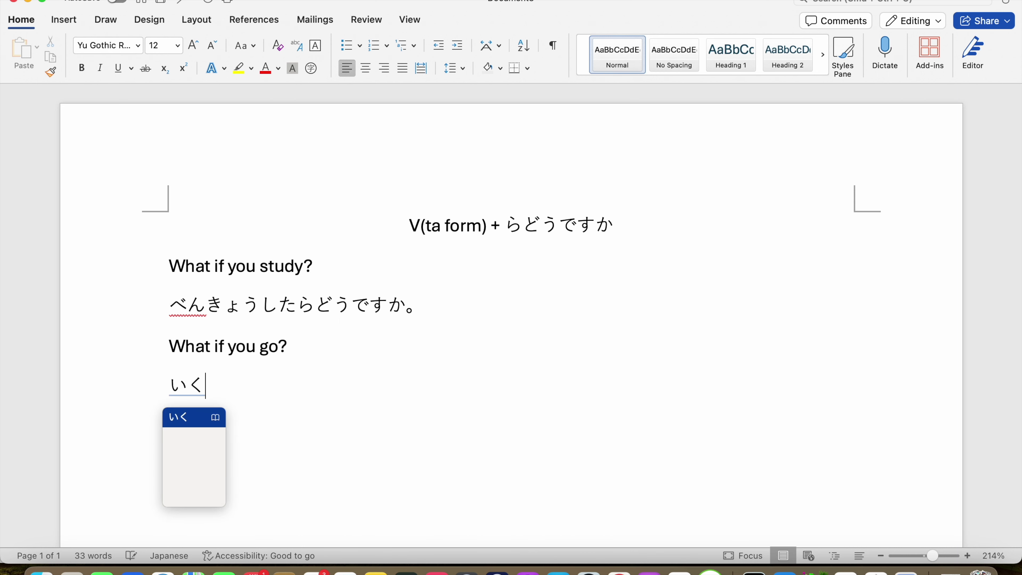
{"action": "key", "text": "Return"}
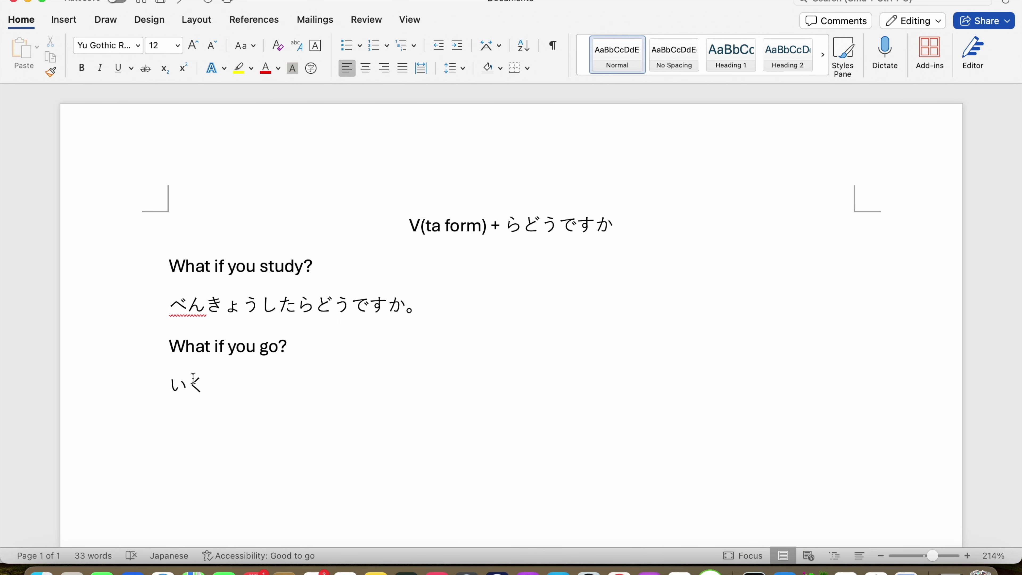
{"action": "mouse_move", "coordinate": [210, 385]}
{"action": "left_mouse_down"}
{"action": "mouse_move", "coordinate": [171, 385]}
{"action": "mouse_move", "coordinate": [203, 385]}
{"action": "mouse_move", "coordinate": [171, 385]}
{"action": "mouse_move", "coordinate": [195, 393]}
{"action": "left_mouse_up"}
{"action": "left_click", "coordinate": [201, 386]}
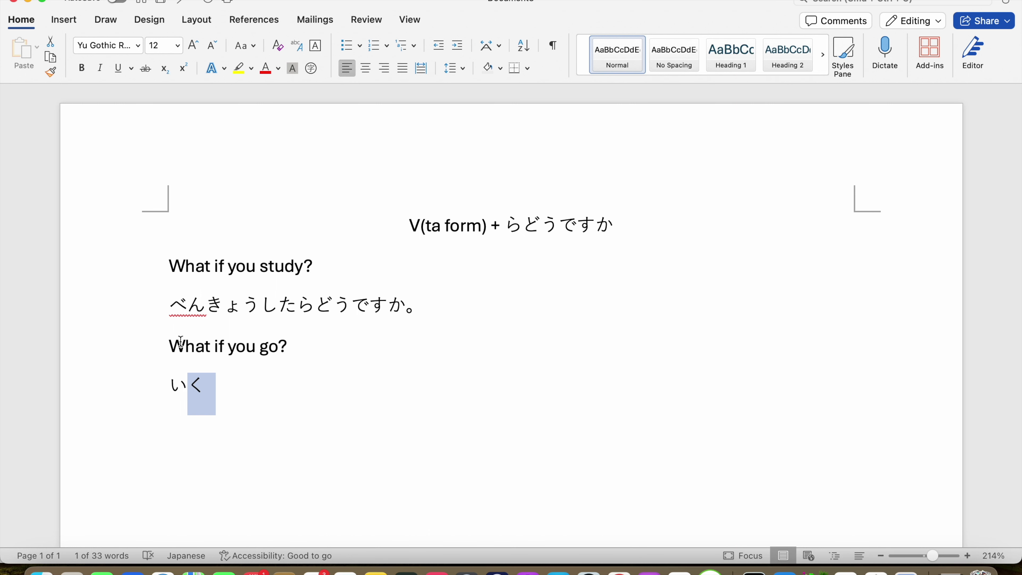
{"action": "left_click", "coordinate": [203, 386]}
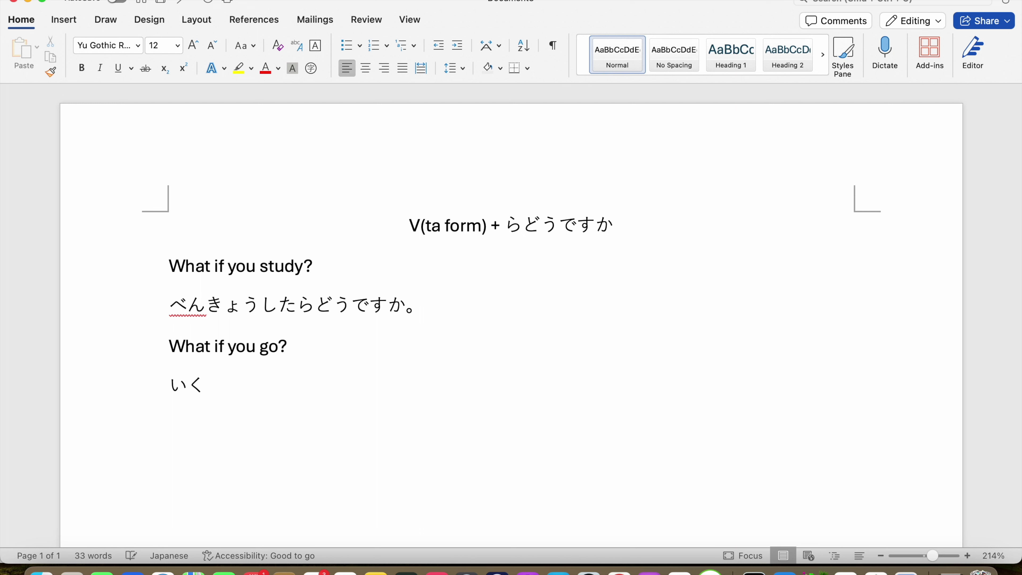
{"action": "type", "text": "いた"}
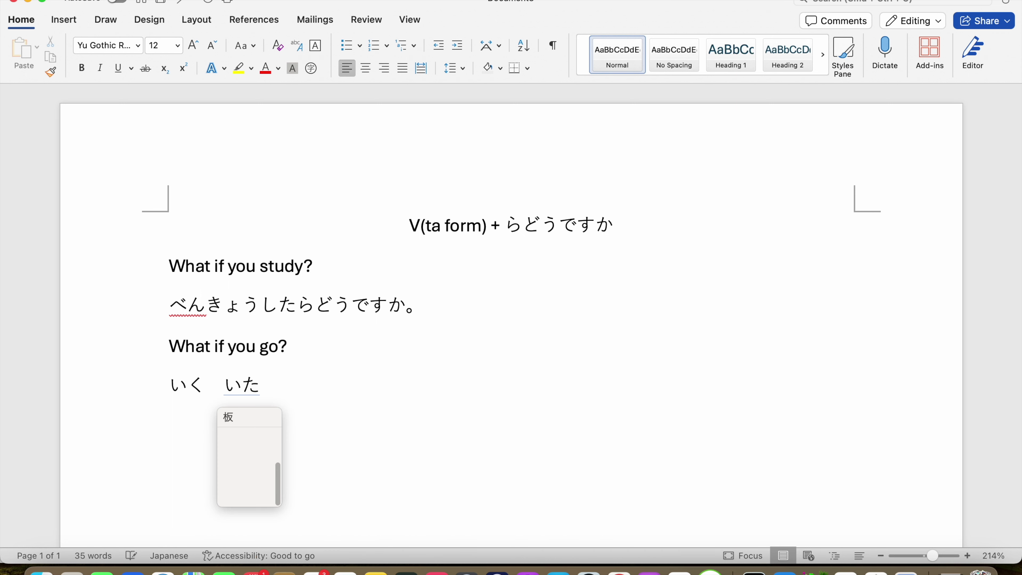
Step: Delete the extra word いた, leaving いく on the line
{"action": "key", "text": "Return"}
{"action": "left_click", "coordinate": [200, 388]}
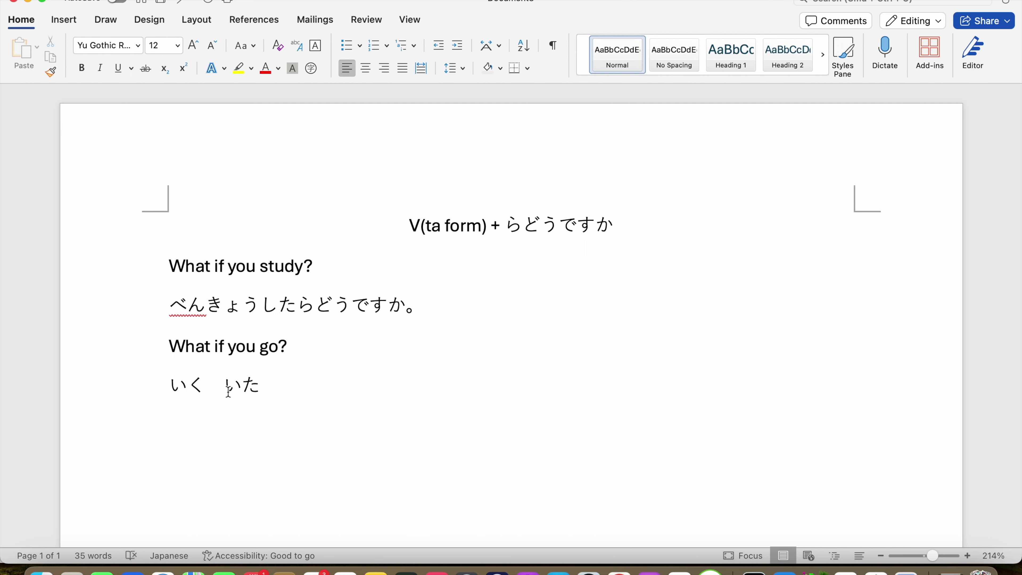
{"action": "left_click_drag", "start_coordinate": [226, 390], "coordinate": [287, 392]}
{"action": "key", "text": "BackSpace"}
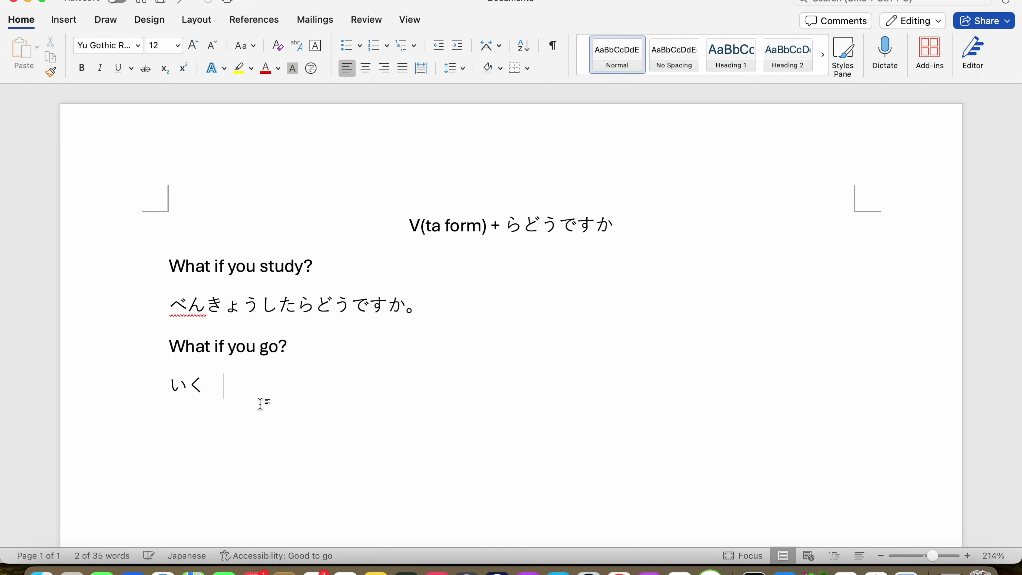
Step: Change いく to いった, then remove the た so the line reads いっ
{"action": "left_click_drag", "start_coordinate": [201, 387], "coordinate": [166, 389]}
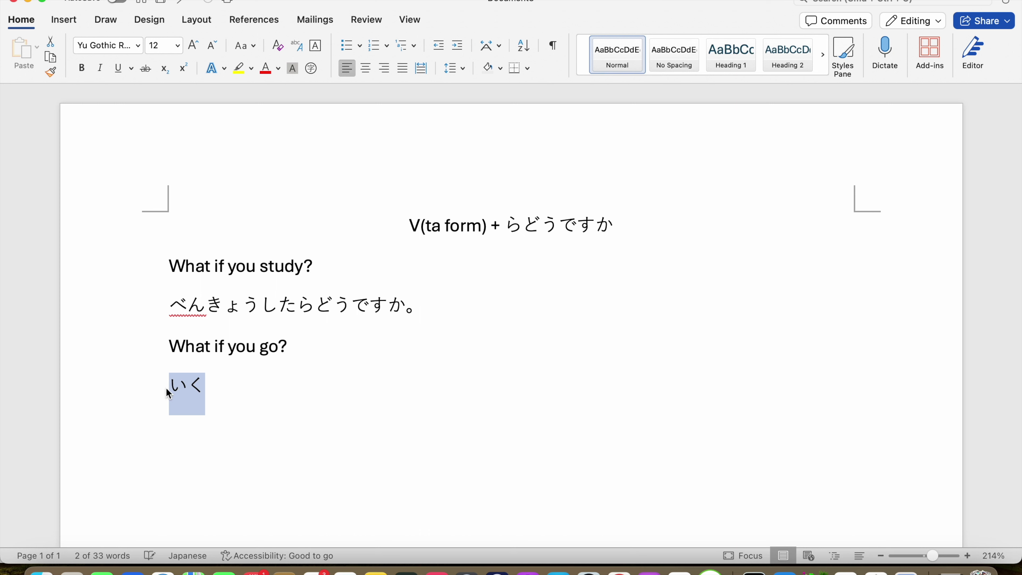
{"action": "left_click", "coordinate": [216, 388]}
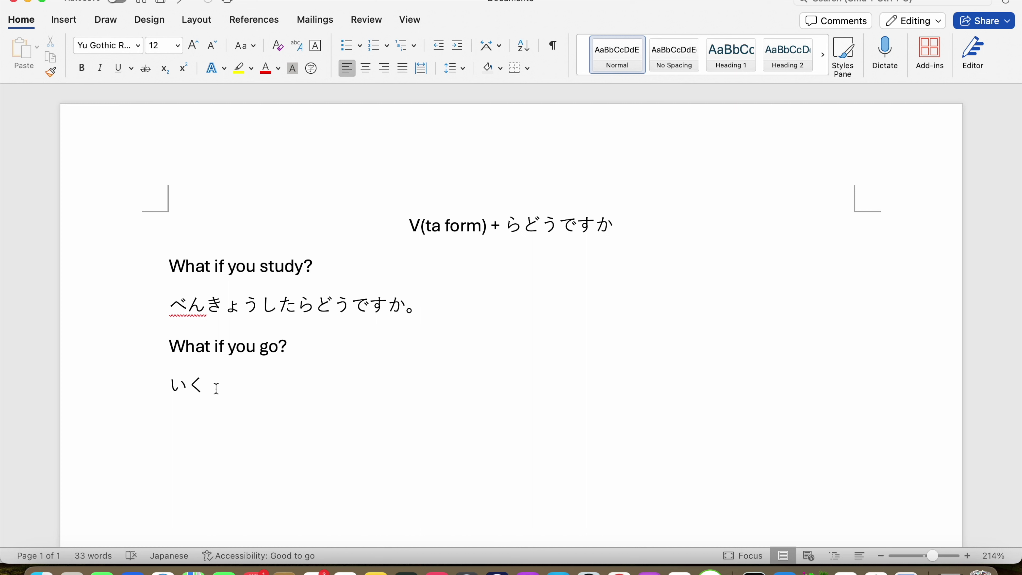
{"action": "key", "text": "BackSpace"}
{"action": "type", "text": "t"}
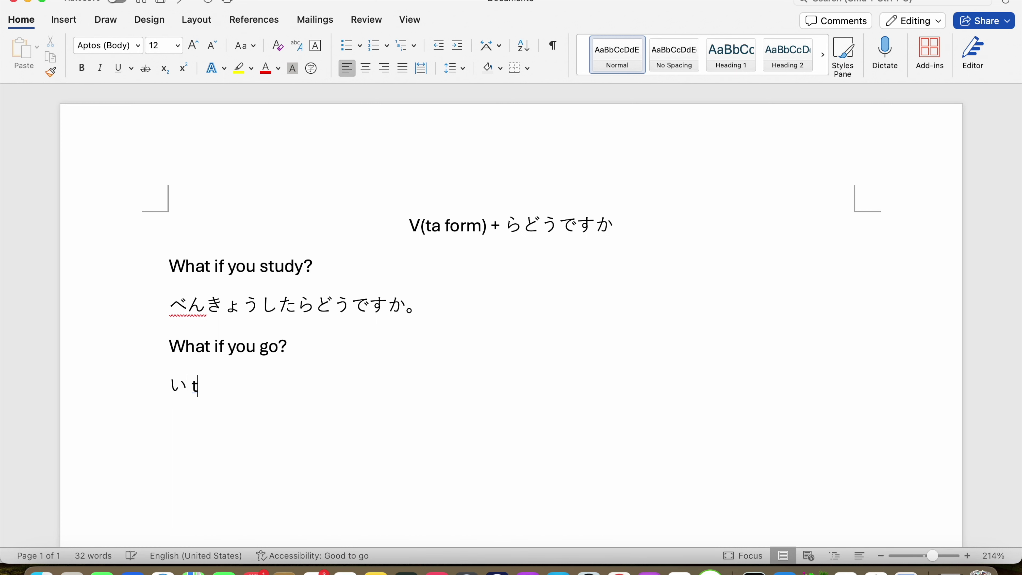
{"action": "type", "text": "ta"}
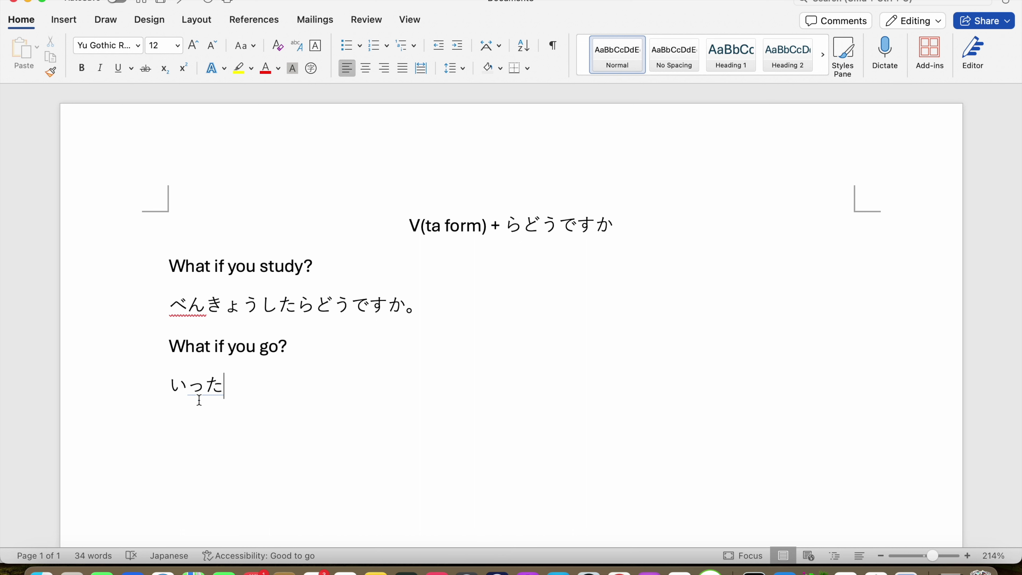
{"action": "left_click_drag", "start_coordinate": [179, 389], "coordinate": [261, 398]}
{"action": "left_click", "coordinate": [215, 408]}
{"action": "left_click", "coordinate": [126, 395]}
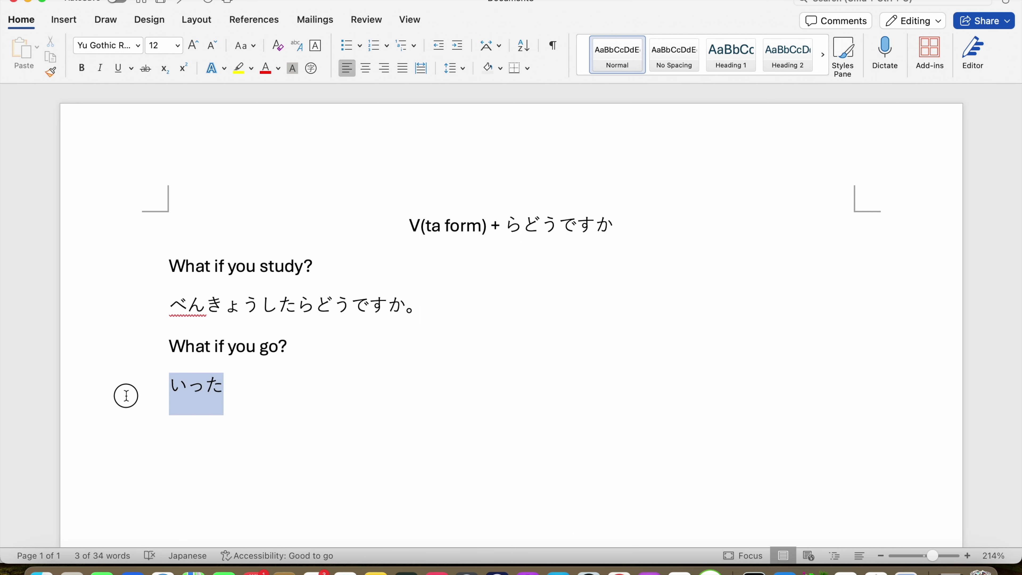
{"action": "left_click_drag", "start_coordinate": [224, 404], "coordinate": [208, 404]}
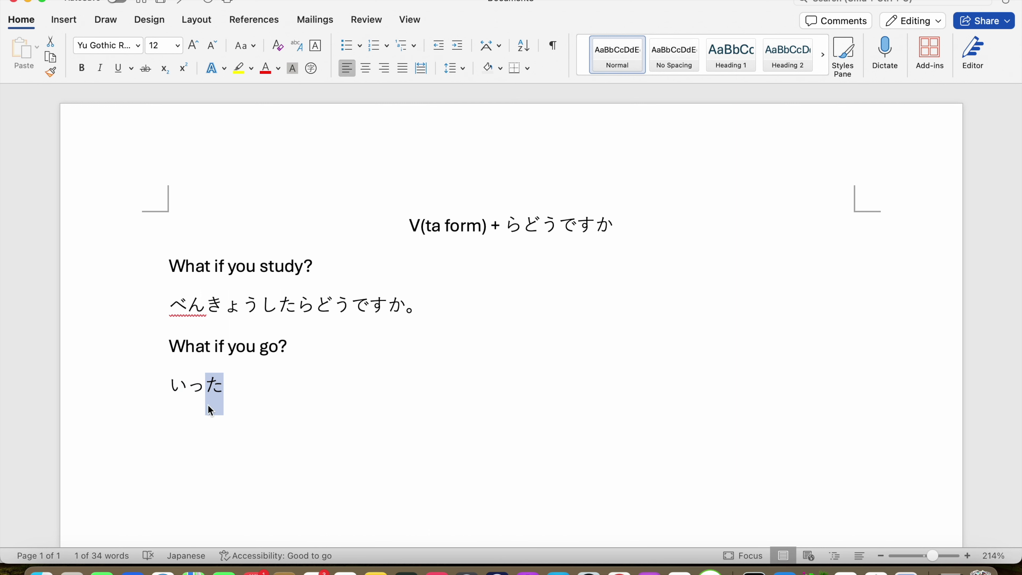
{"action": "key", "text": "BackSpace"}
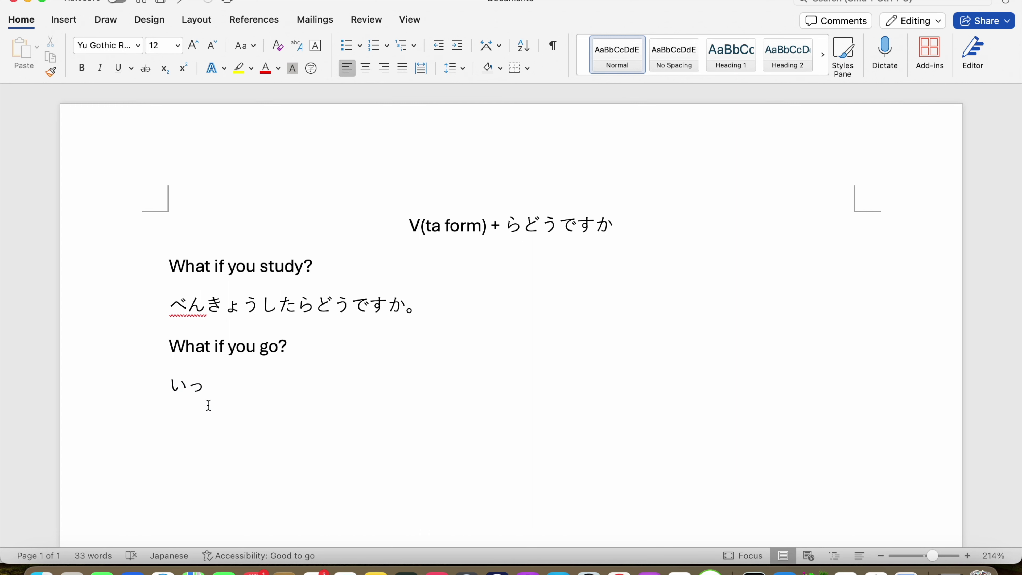
Step: Type たらどうですか after いっ, correcting a mistaken て
{"action": "type", "text": "t"}
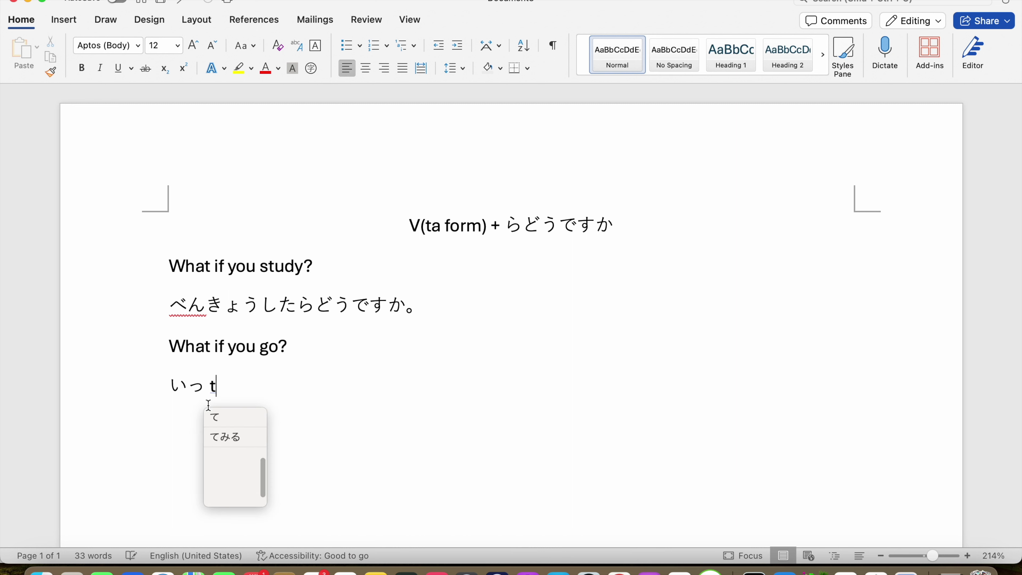
{"action": "type", "text": "e"}
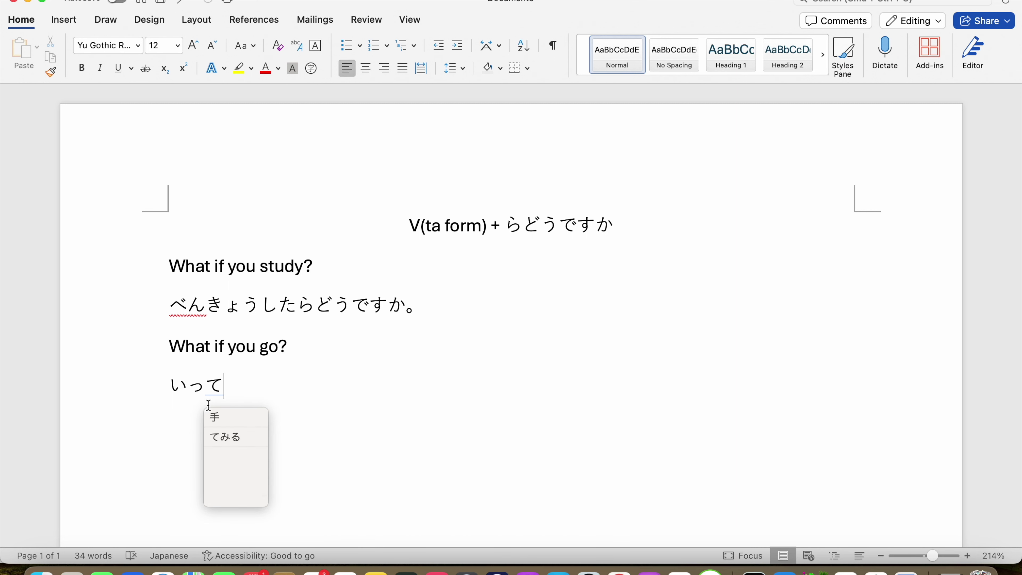
{"action": "key", "text": "BackSpace"}
{"action": "type", "text": "ta"}
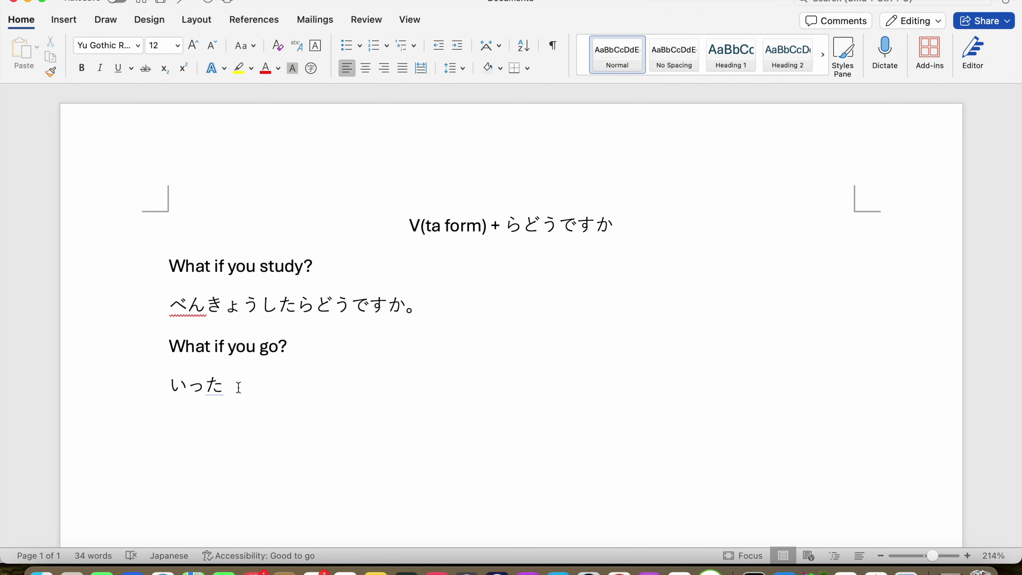
{"action": "type", "text": "rado"}
{"action": "type", "text": "u"}
{"action": "type", "text": "desu"}
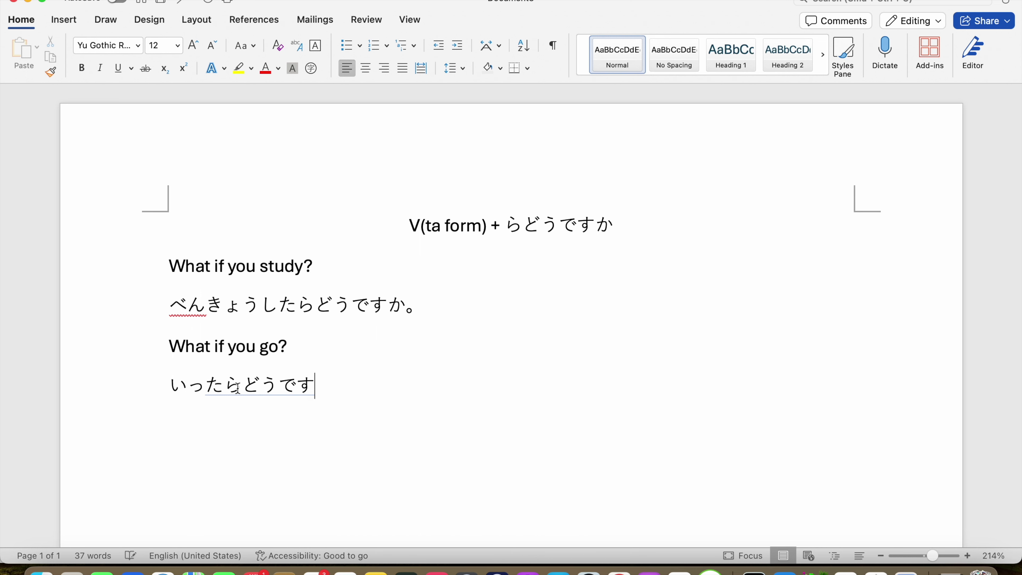
{"action": "type", "text": "ka"}
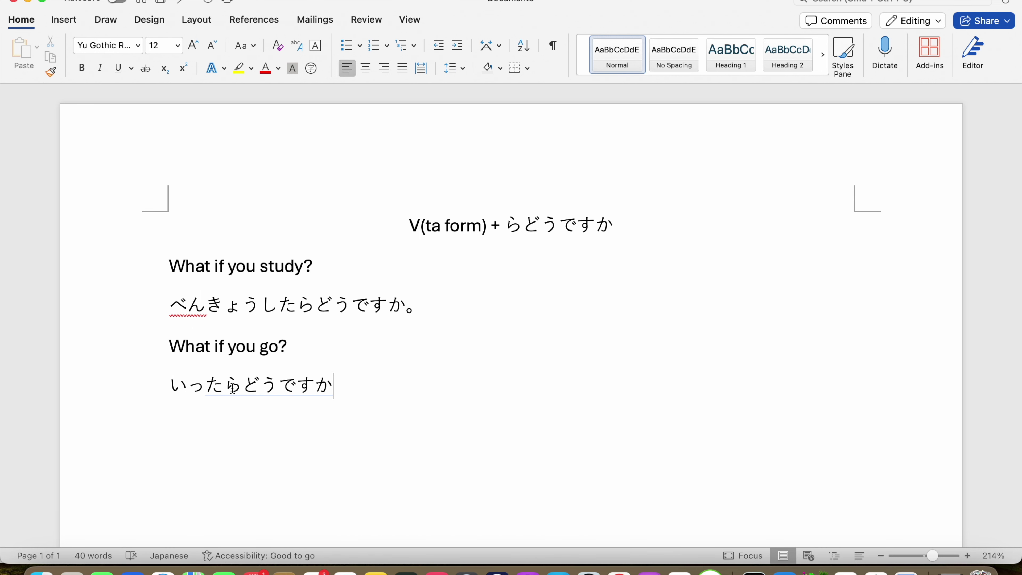
{"action": "left_click_drag", "start_coordinate": [228, 385], "coordinate": [347, 395]}
{"action": "left_click", "coordinate": [342, 397]}
{"action": "left_click", "coordinate": [224, 391]}
Step: End the go line with 。 and type 'What if you eat?' on a new line
{"action": "type", "text": "。"}
{"action": "key", "text": "Return"}
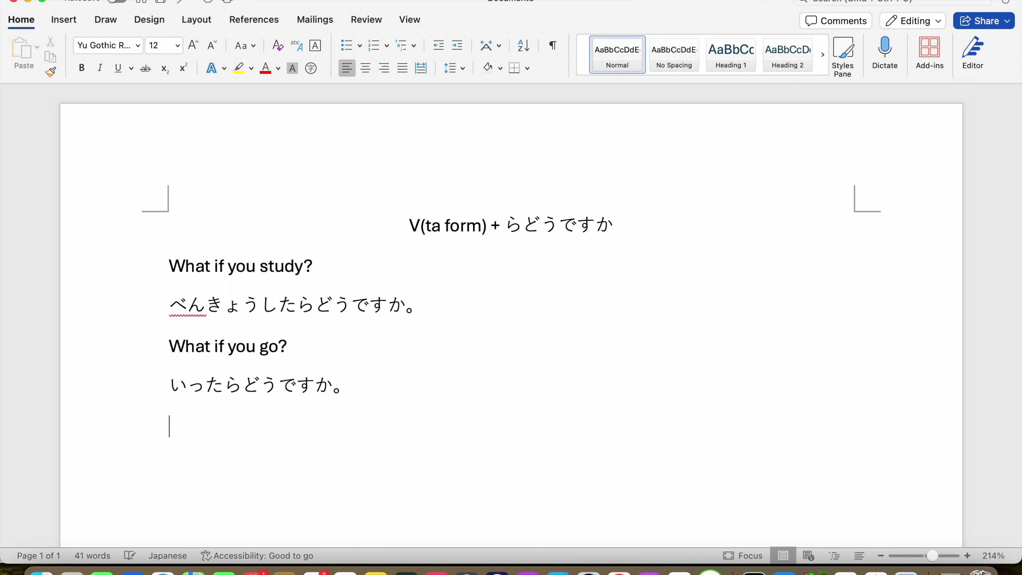
{"action": "key", "text": "ctrl+space"}
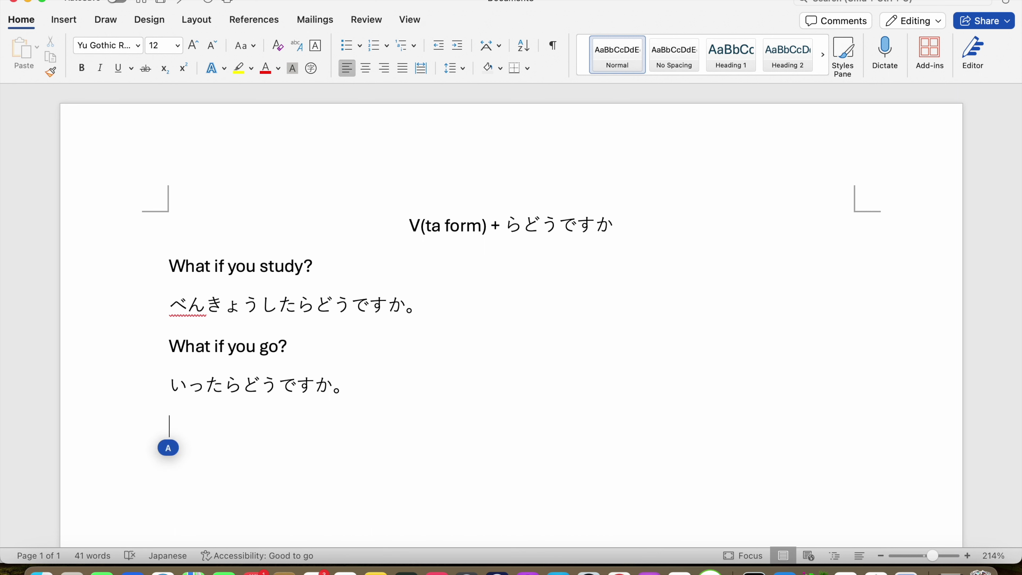
{"action": "key", "text": "Caps_Lock"}
{"action": "type", "text": "Wha"}
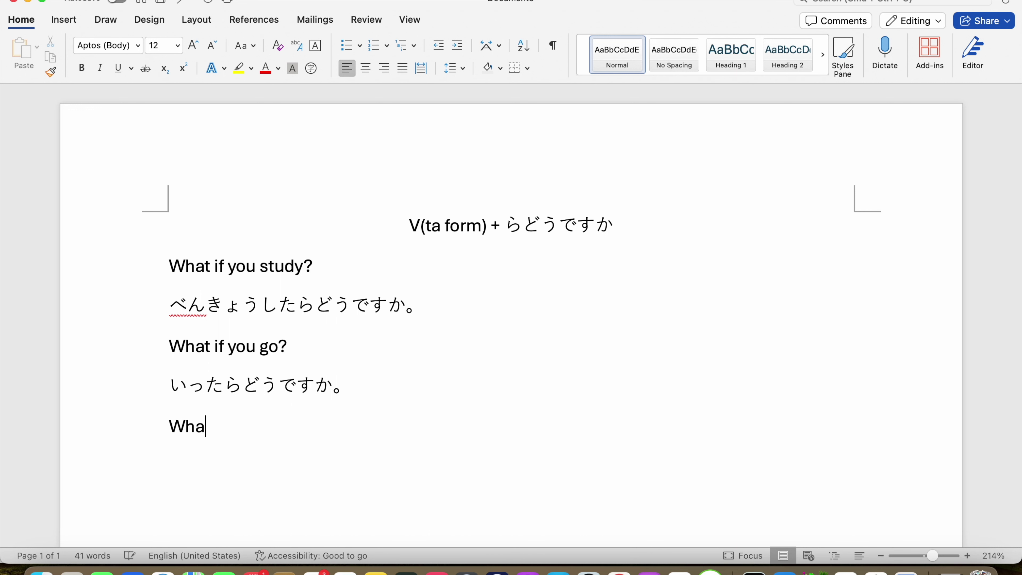
{"action": "type", "text": "t if y"}
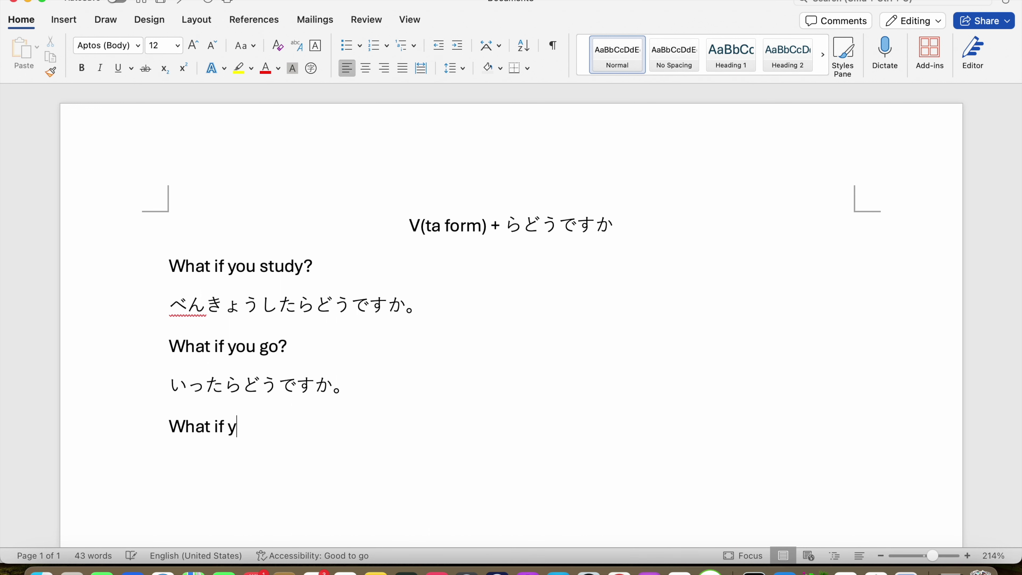
{"action": "type", "text": "ou eat?"}
Step: Type たべる in Japanese beneath 'What if you eat?' and commit it as kana
{"action": "key", "text": "Return"}
{"action": "key", "text": "ctrl+space"}
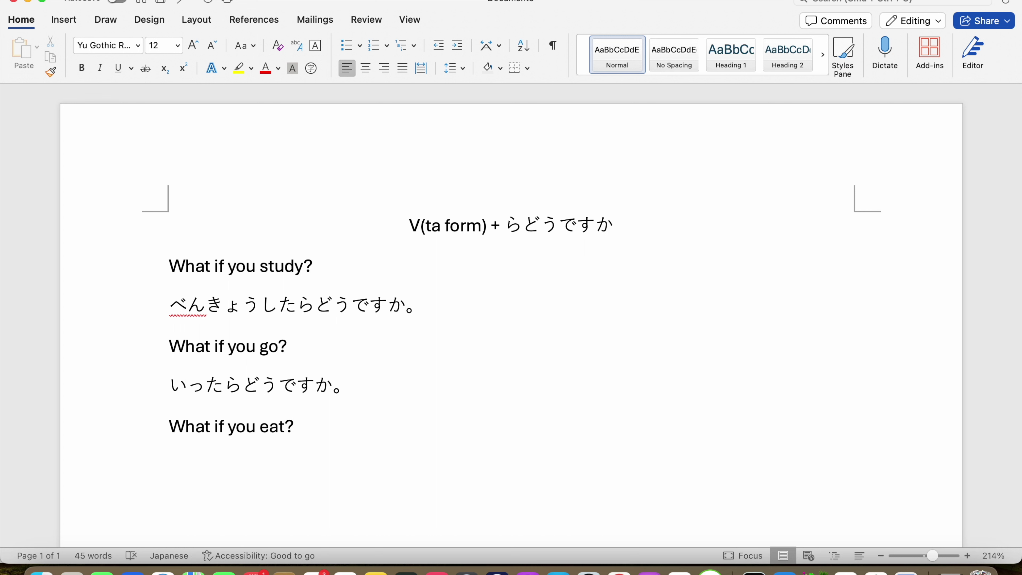
{"action": "type", "text": "たべます"}
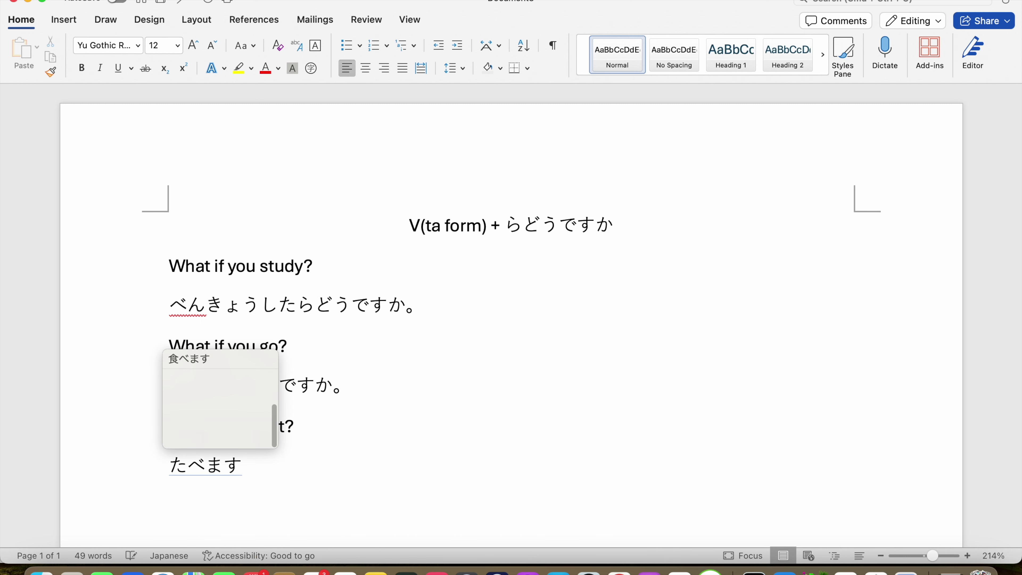
{"action": "key", "text": "BackSpace"}
{"action": "key", "text": "BackSpace"}
{"action": "type", "text": "r"}
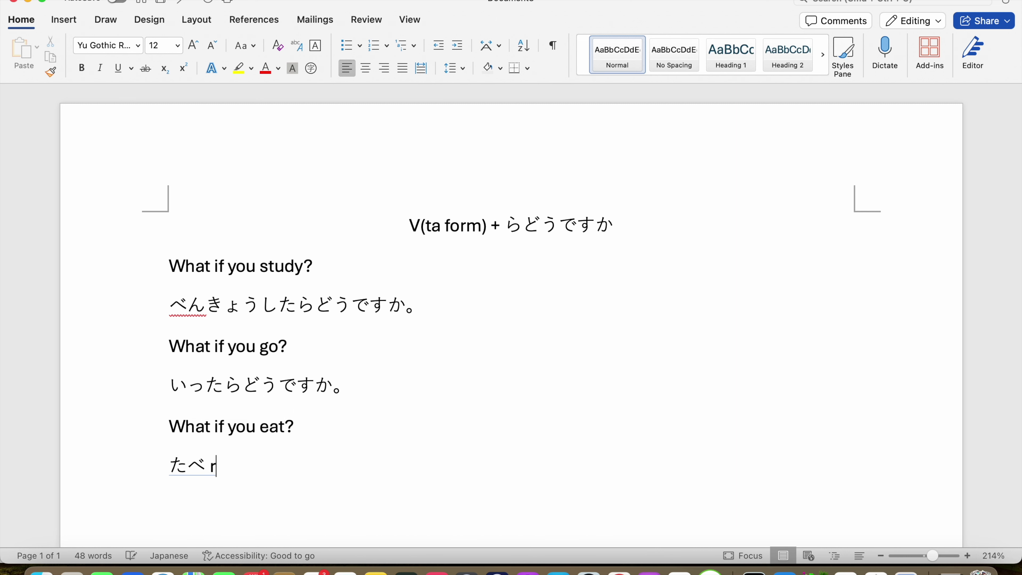
{"action": "type", "text": "る"}
{"action": "key", "text": "Return"}
{"action": "left_click_drag", "start_coordinate": [238, 470], "coordinate": [137, 470]}
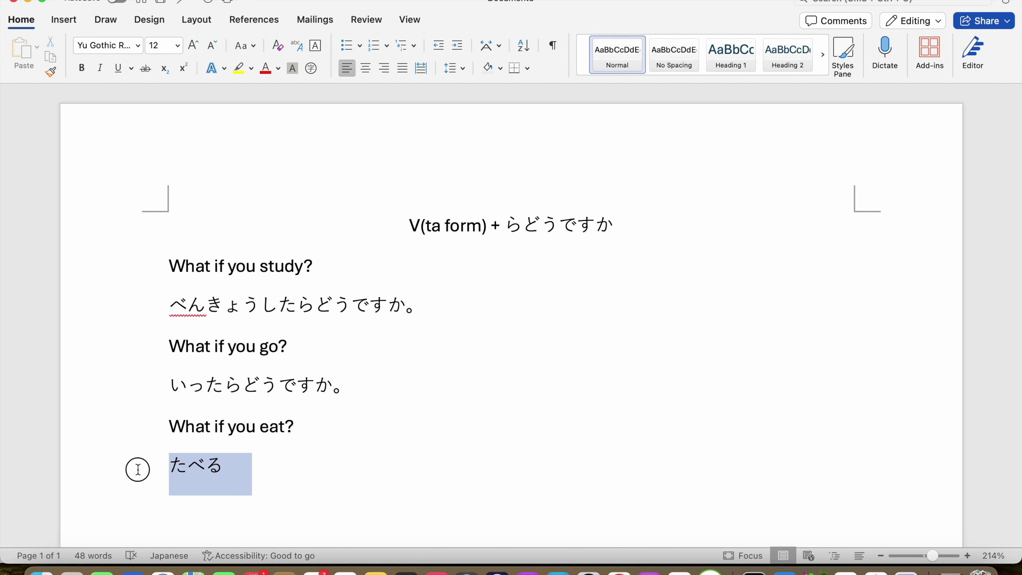
Step: Change たべる to たべた by replacing the final る with た
{"action": "left_click", "coordinate": [243, 478]}
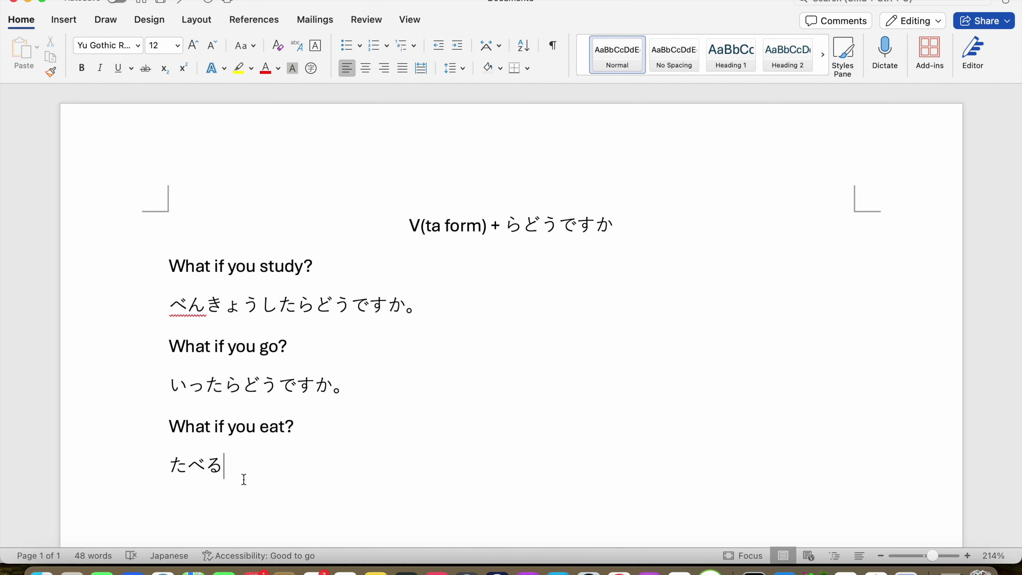
{"action": "key", "text": "BackSpace"}
{"action": "type", "text": "た"}
{"action": "key", "text": "Return"}
Step: Append らどうですか。 so the line reads たべたらどうですか。
{"action": "left_click_drag", "start_coordinate": [226, 470], "coordinate": [146, 475]}
{"action": "left_click", "coordinate": [230, 472]}
{"action": "type", "text": "ら"}
{"action": "type", "text": "どうです"}
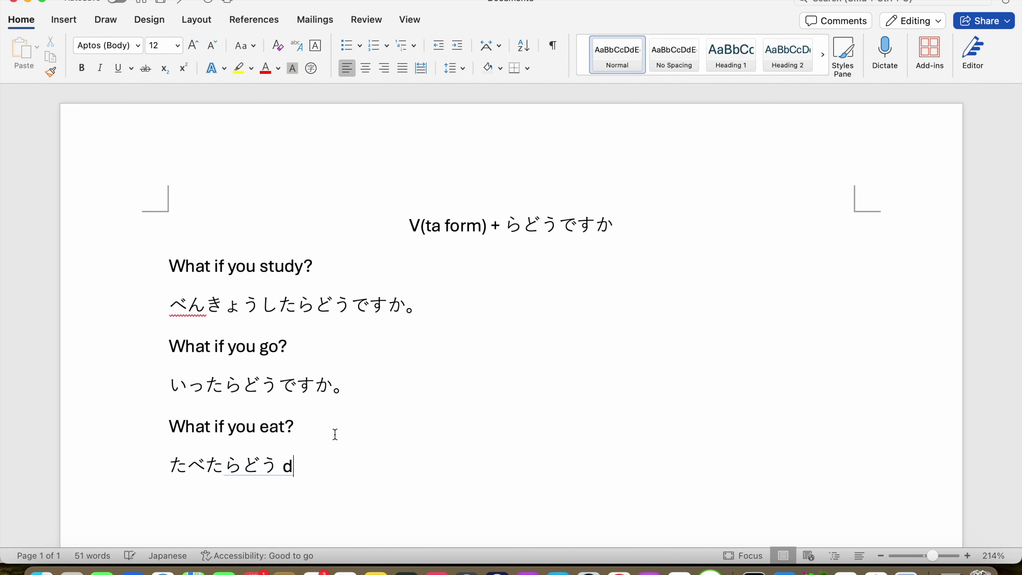
{"action": "type", "text": "か"}
{"action": "key", "text": "Return"}
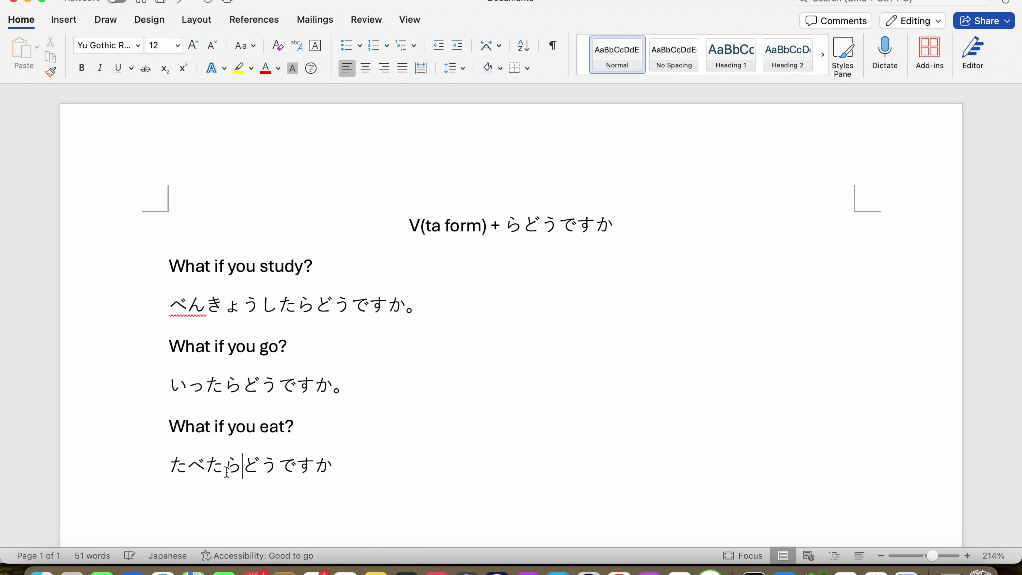
{"action": "left_click", "coordinate": [243, 468]}
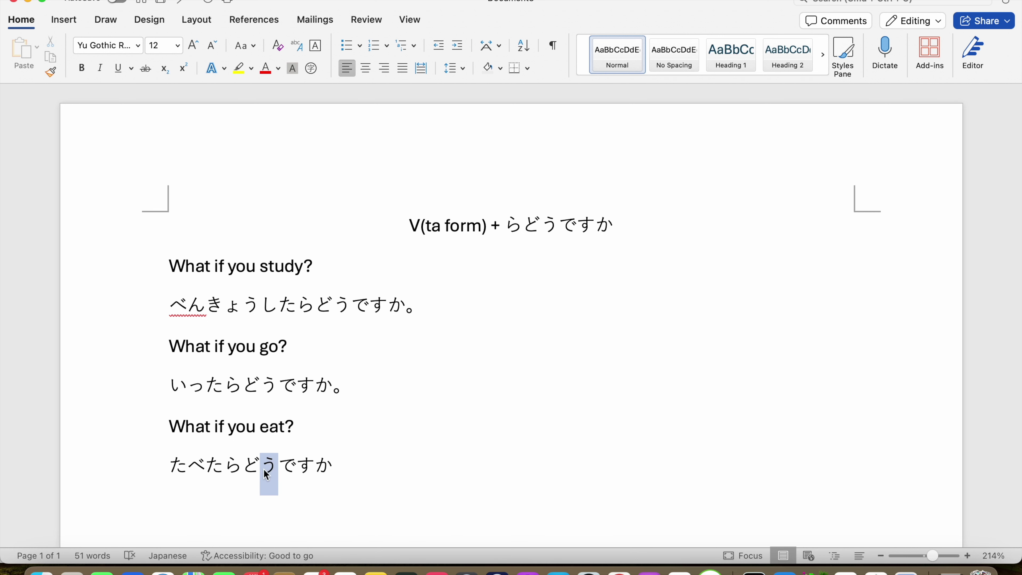
{"action": "left_click", "coordinate": [333, 467]}
{"action": "type", "text": "。"}
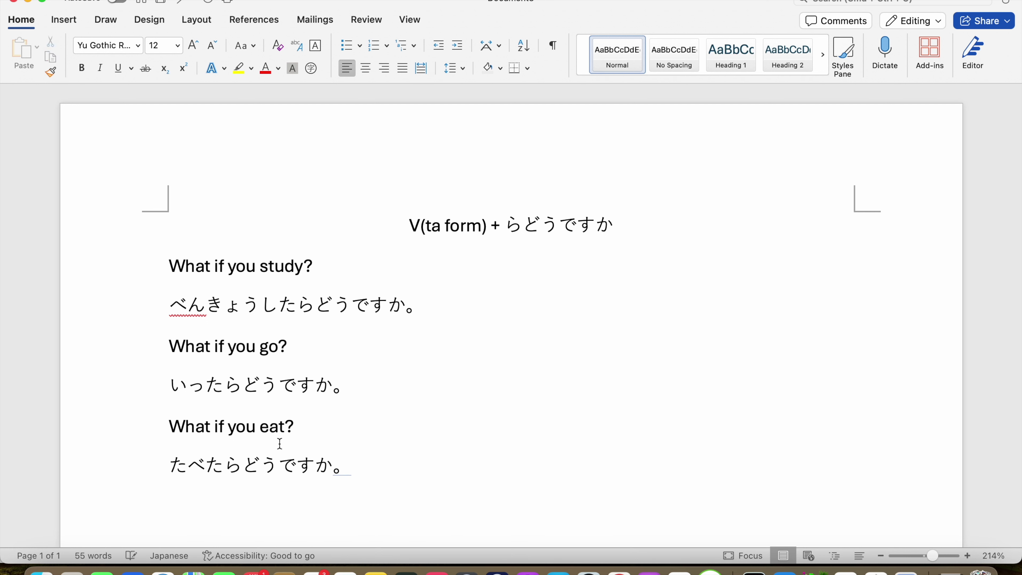